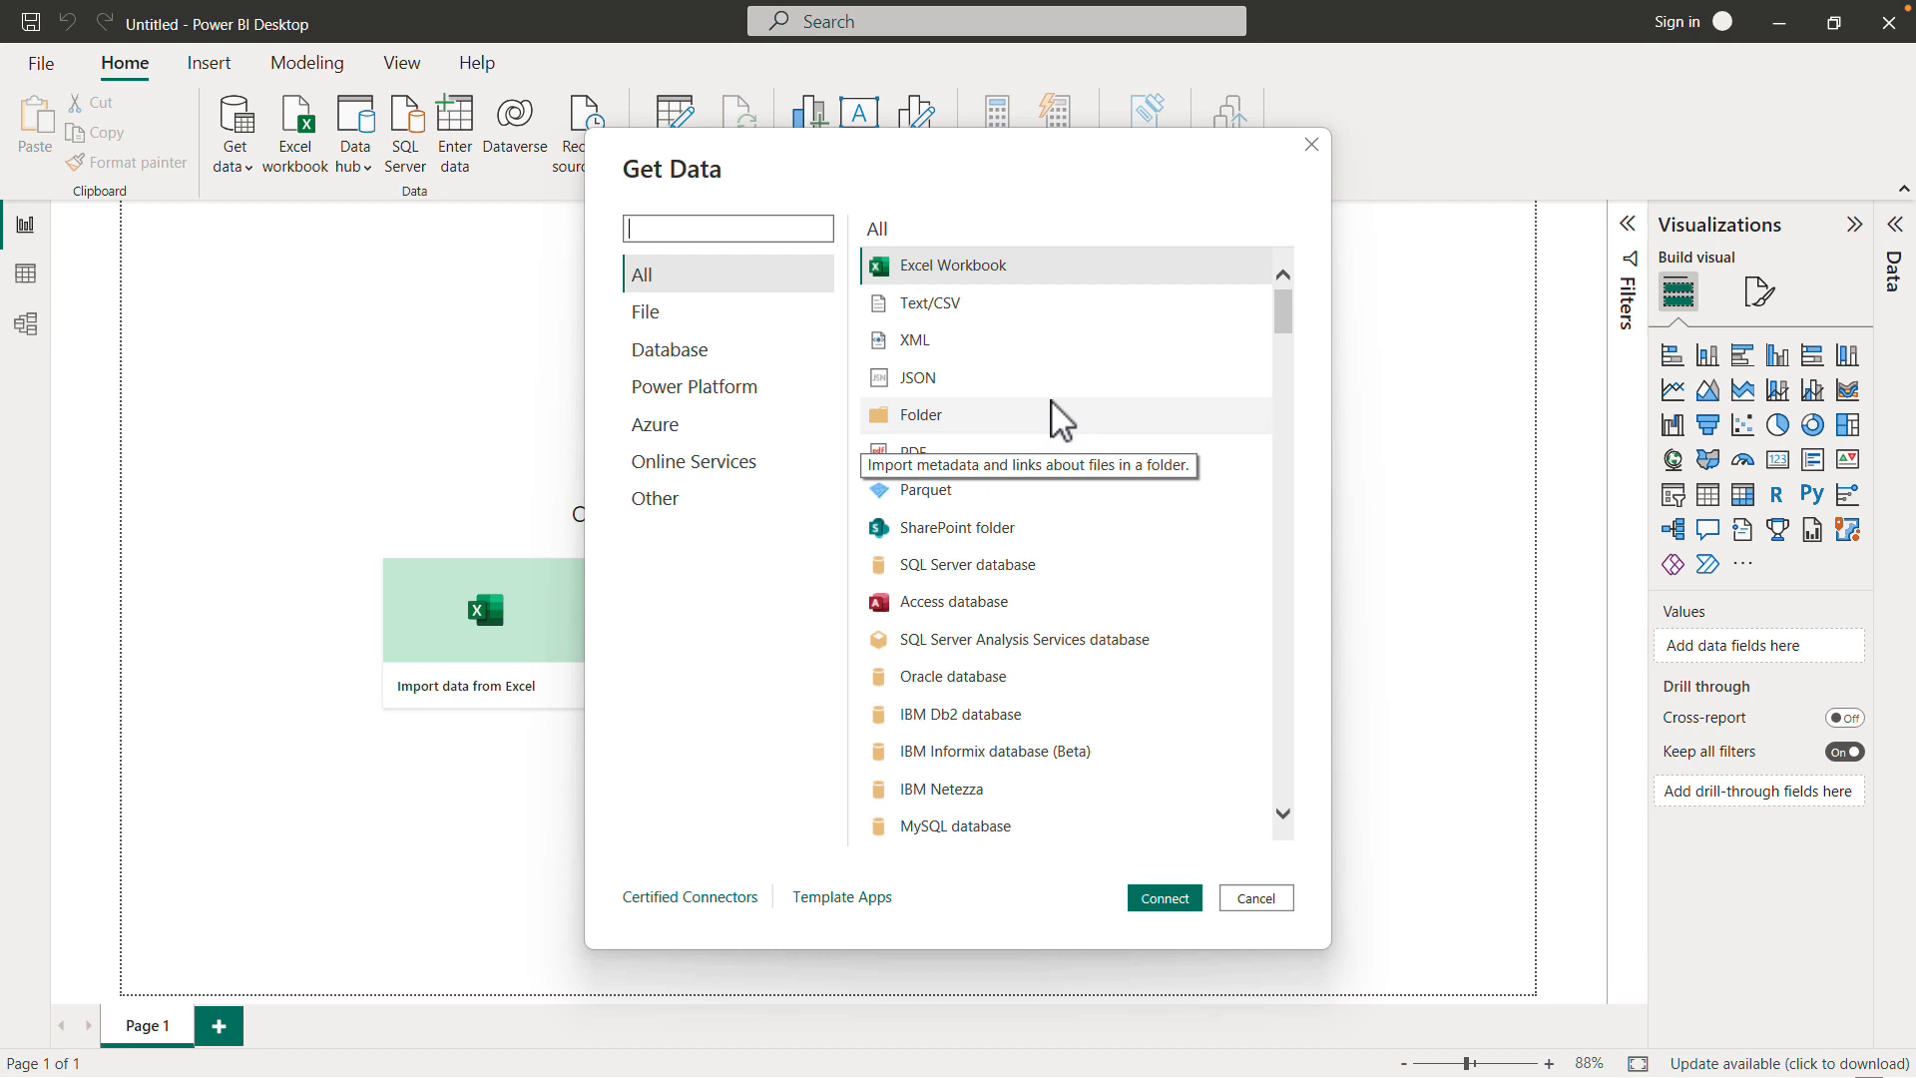
- Connect to the Sales by Years folder under 2_ETL Using Power Query with the Folder connector
{"action": "left_click", "coordinate": [657, 318]}
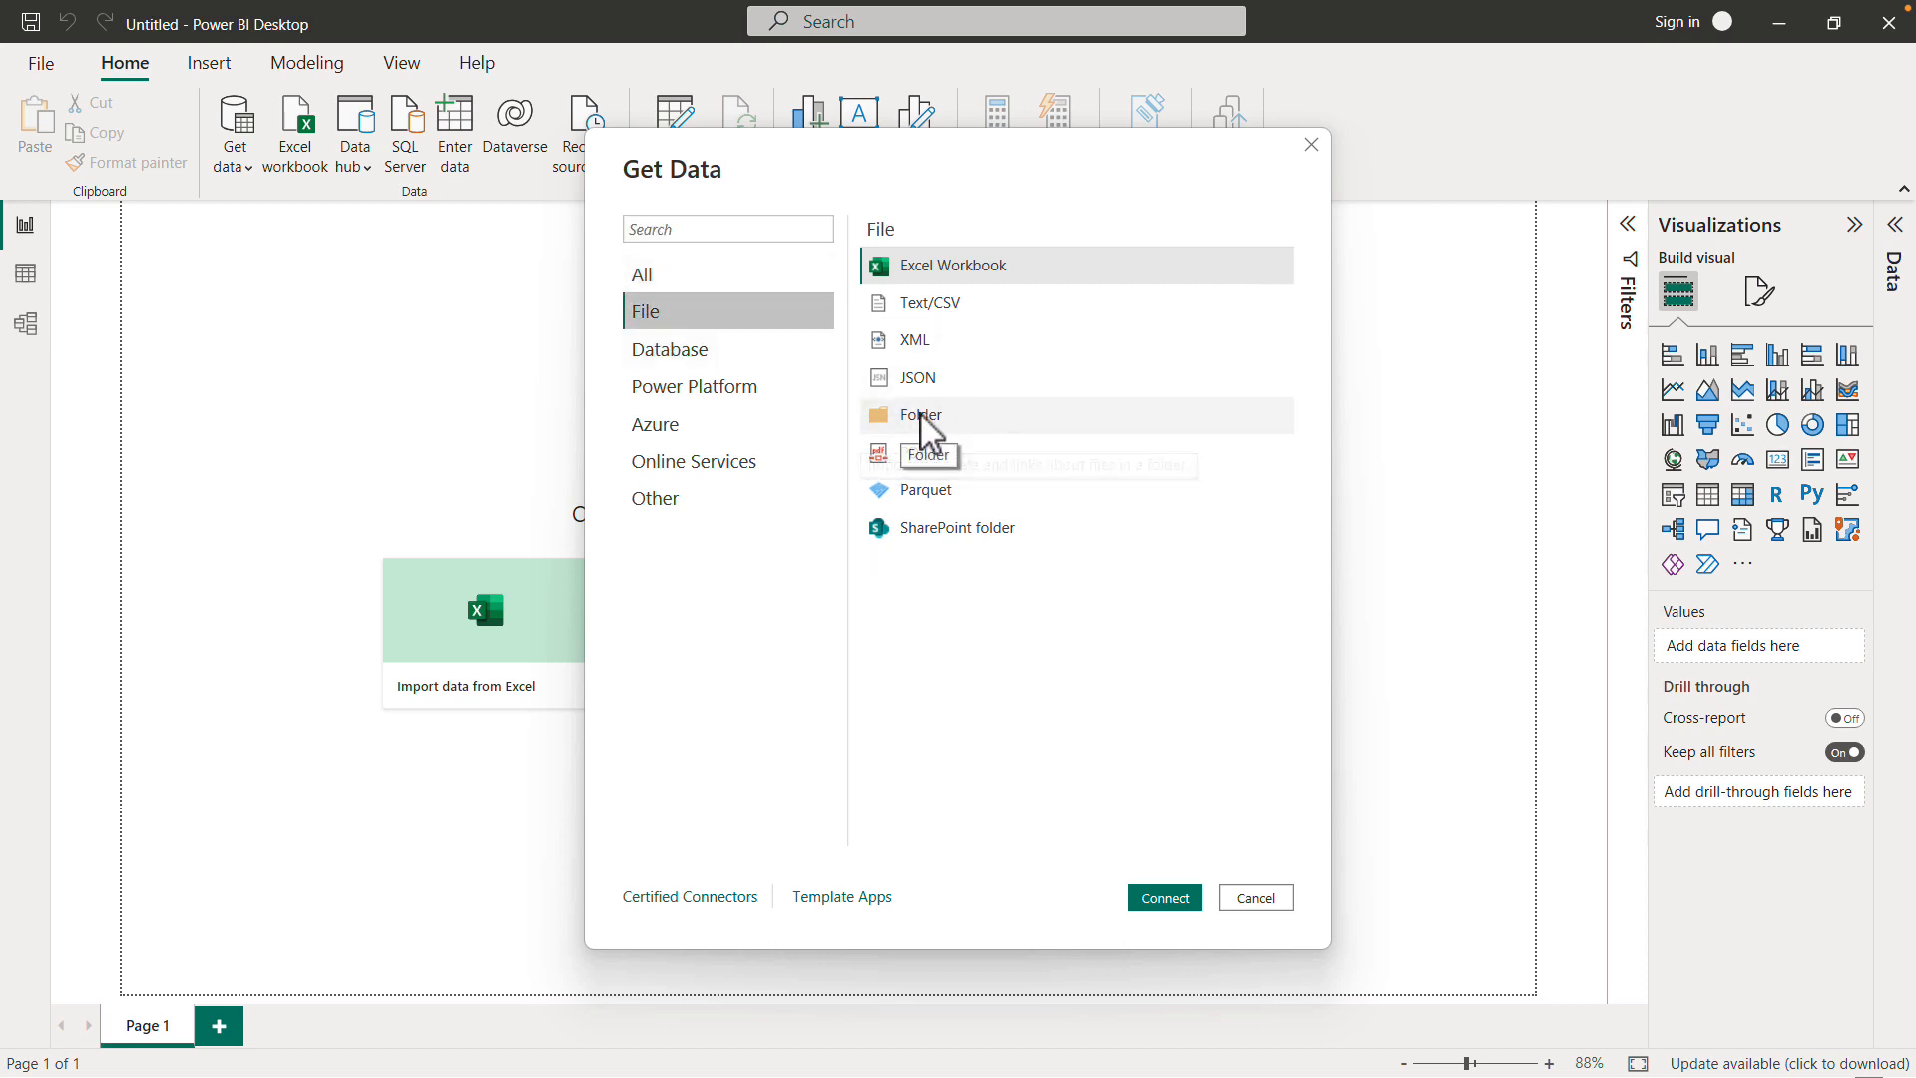
{"action": "left_click", "coordinate": [932, 419]}
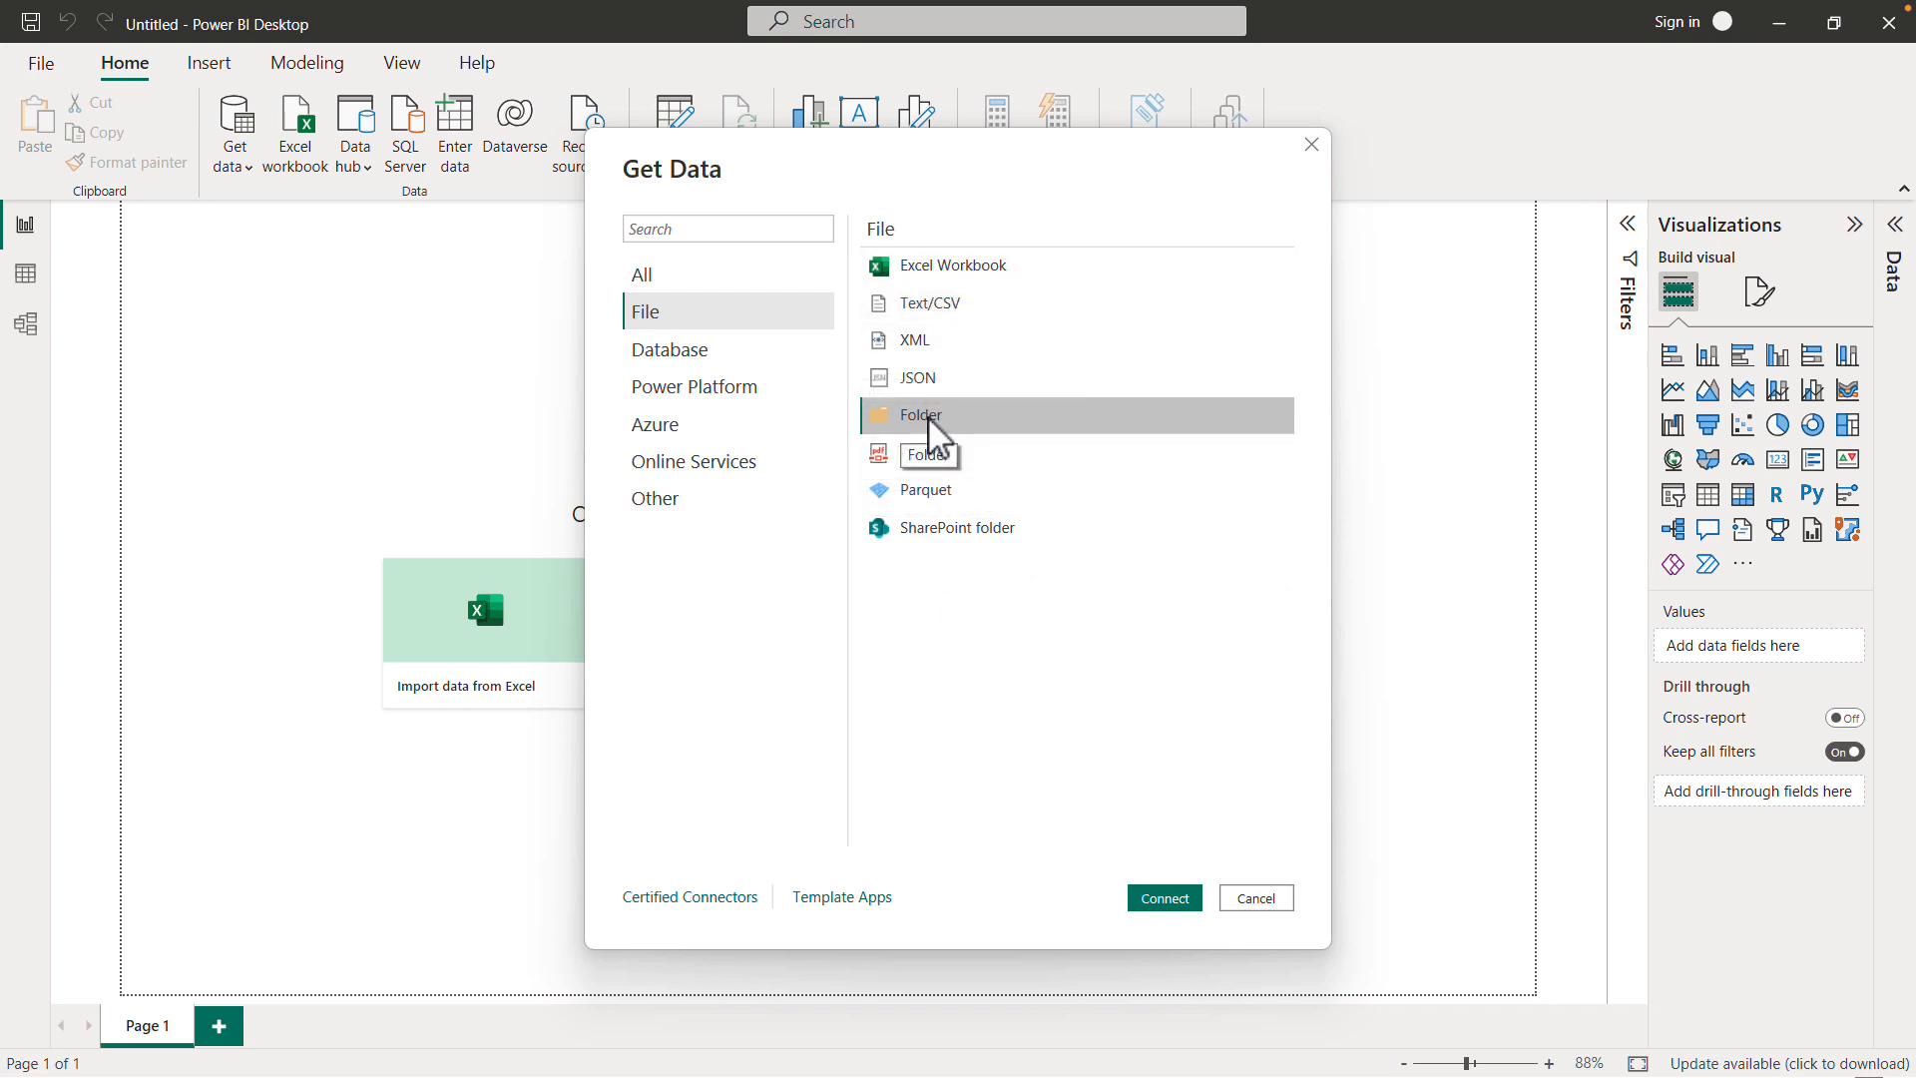
{"action": "left_click", "coordinate": [1178, 901]}
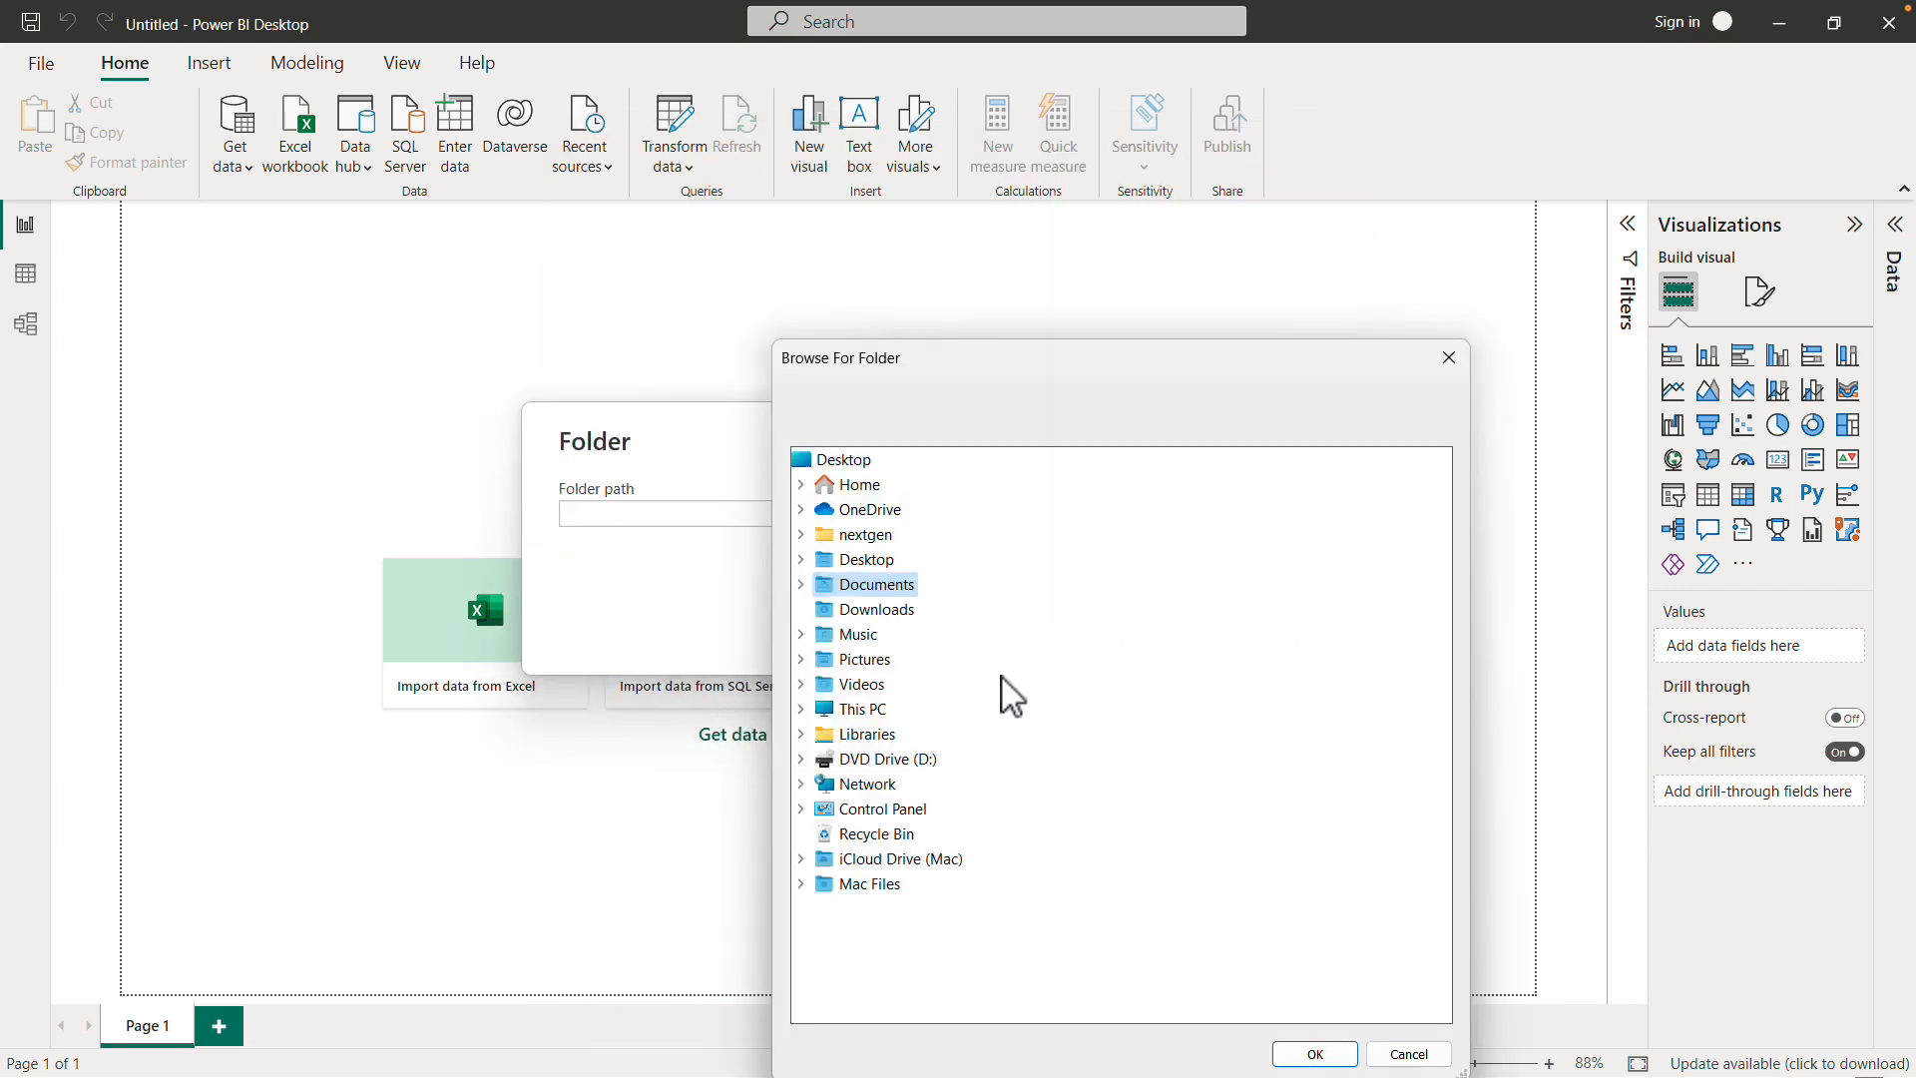
{"action": "left_click", "coordinate": [802, 585]}
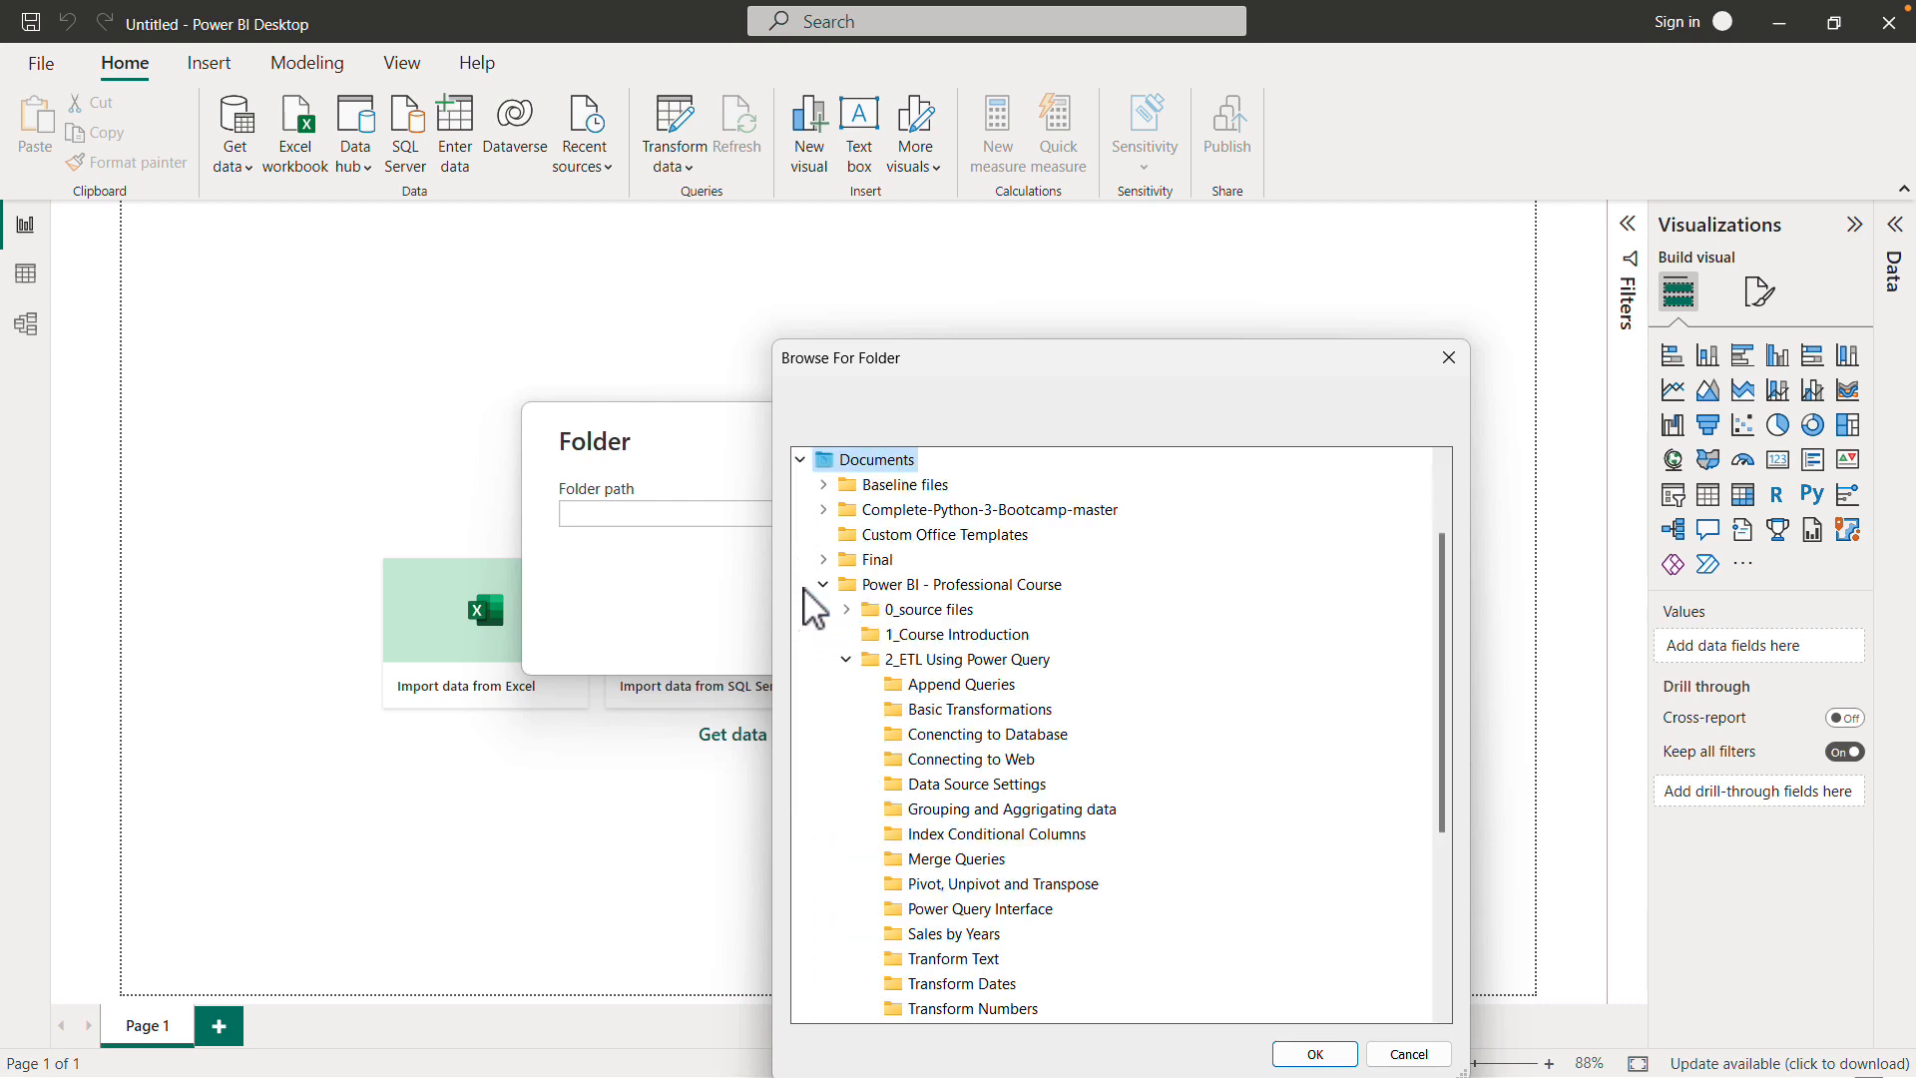
{"action": "scroll", "coordinate": [1112, 698], "scroll_direction": "down", "scroll_amount": 2}
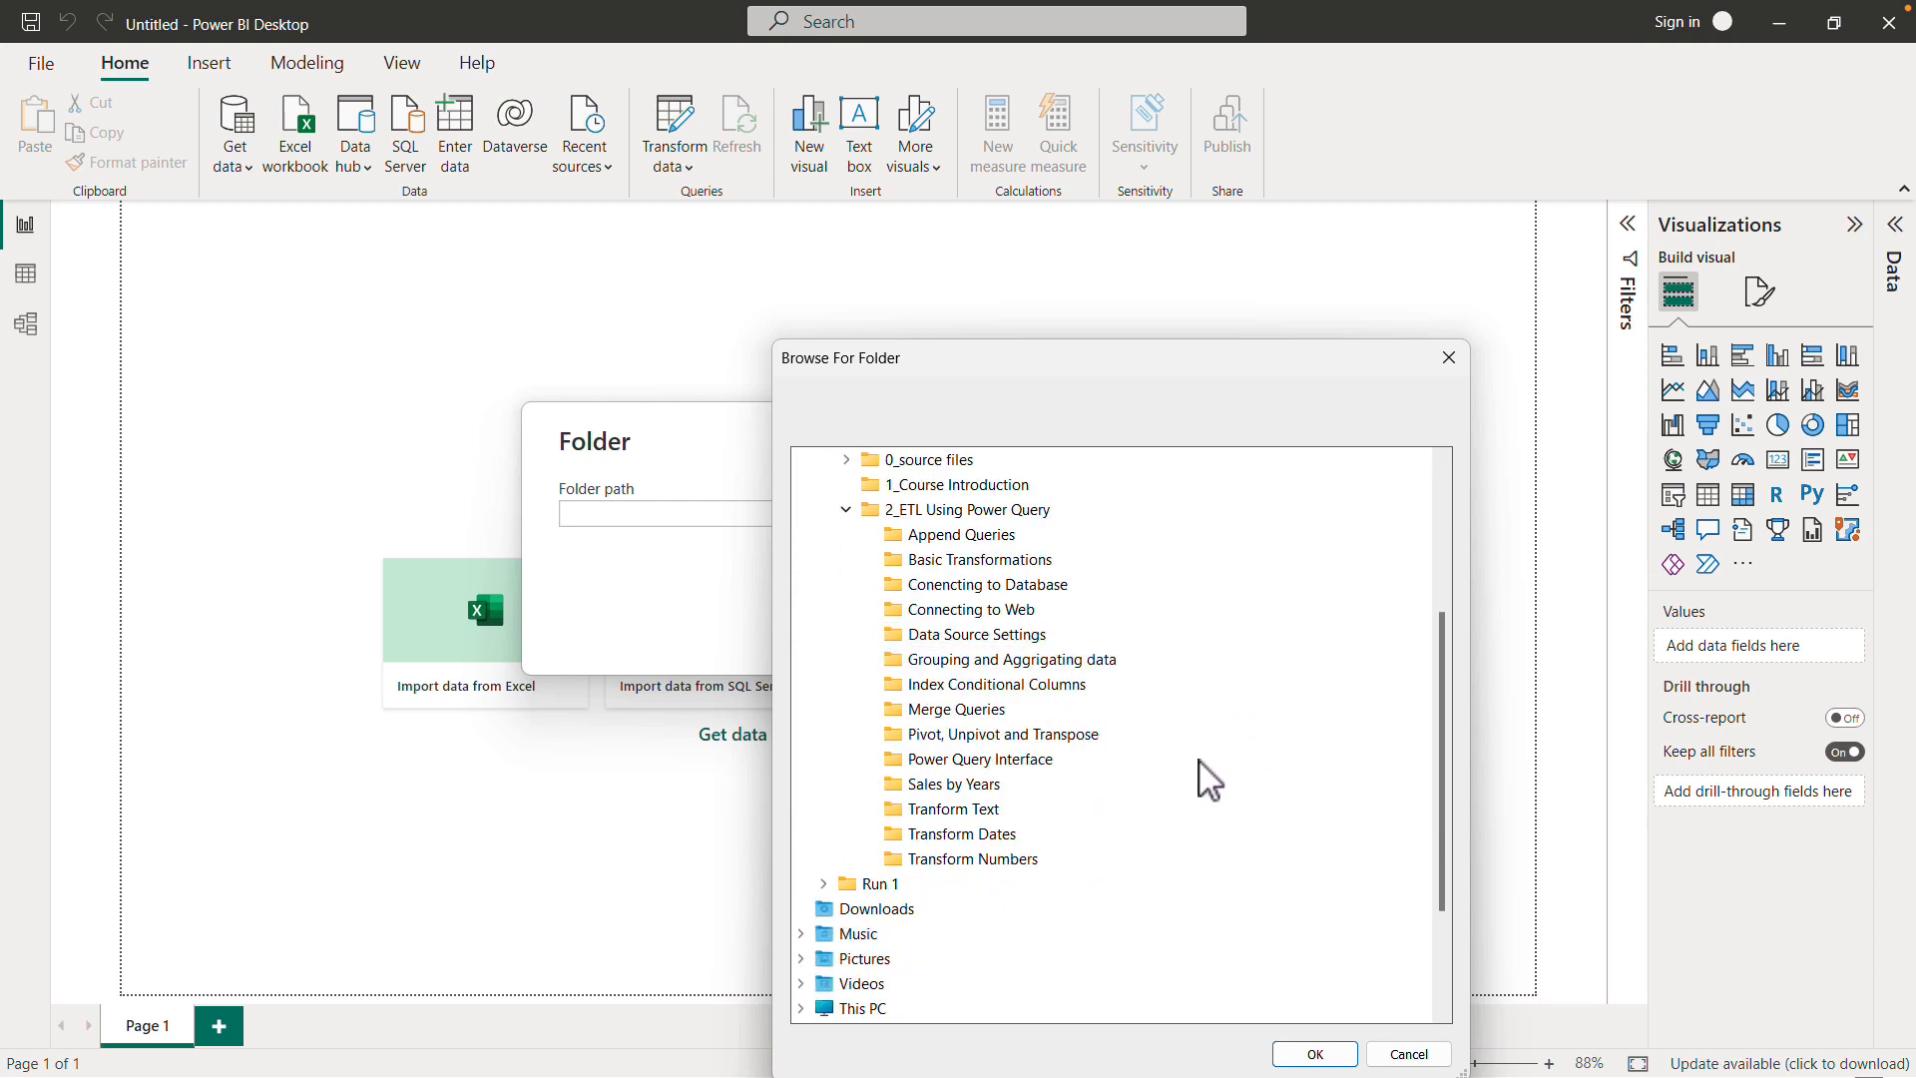
{"action": "left_click", "coordinate": [963, 786]}
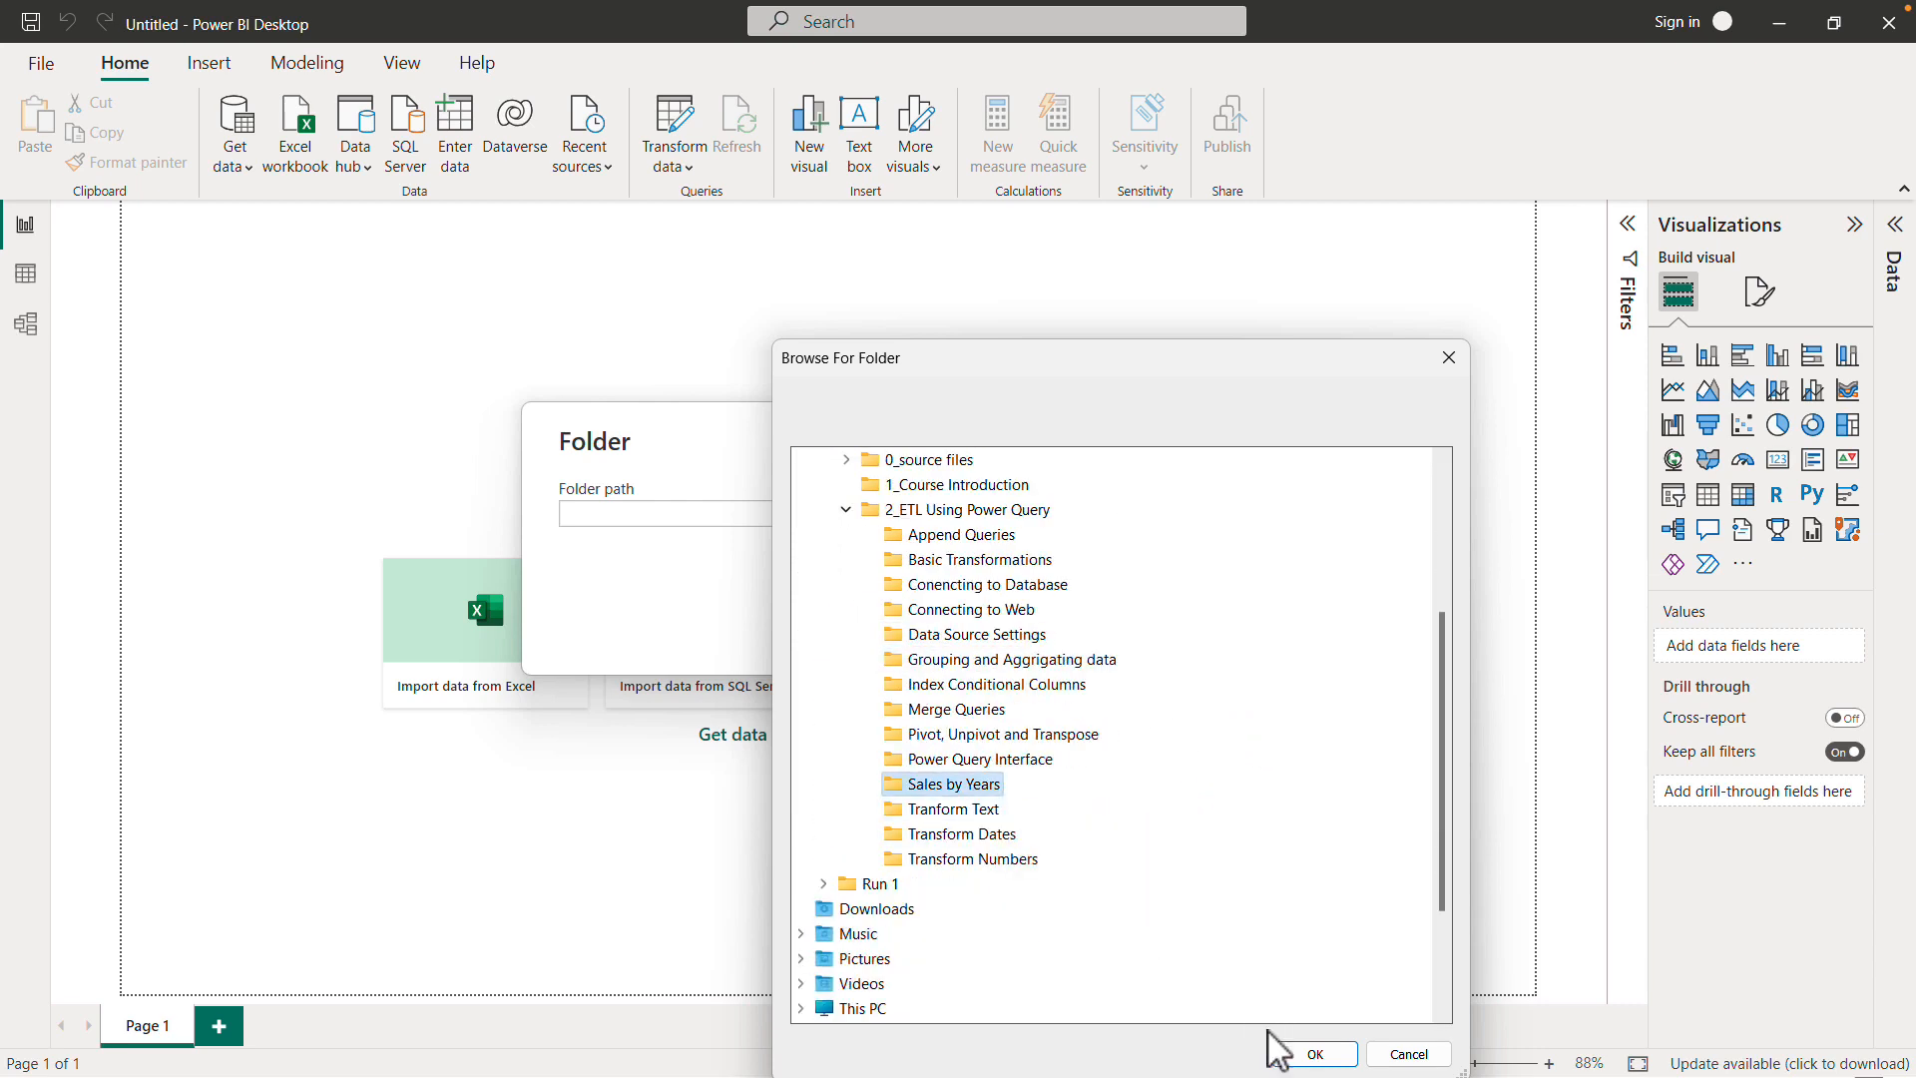
{"action": "left_click", "coordinate": [1315, 1055]}
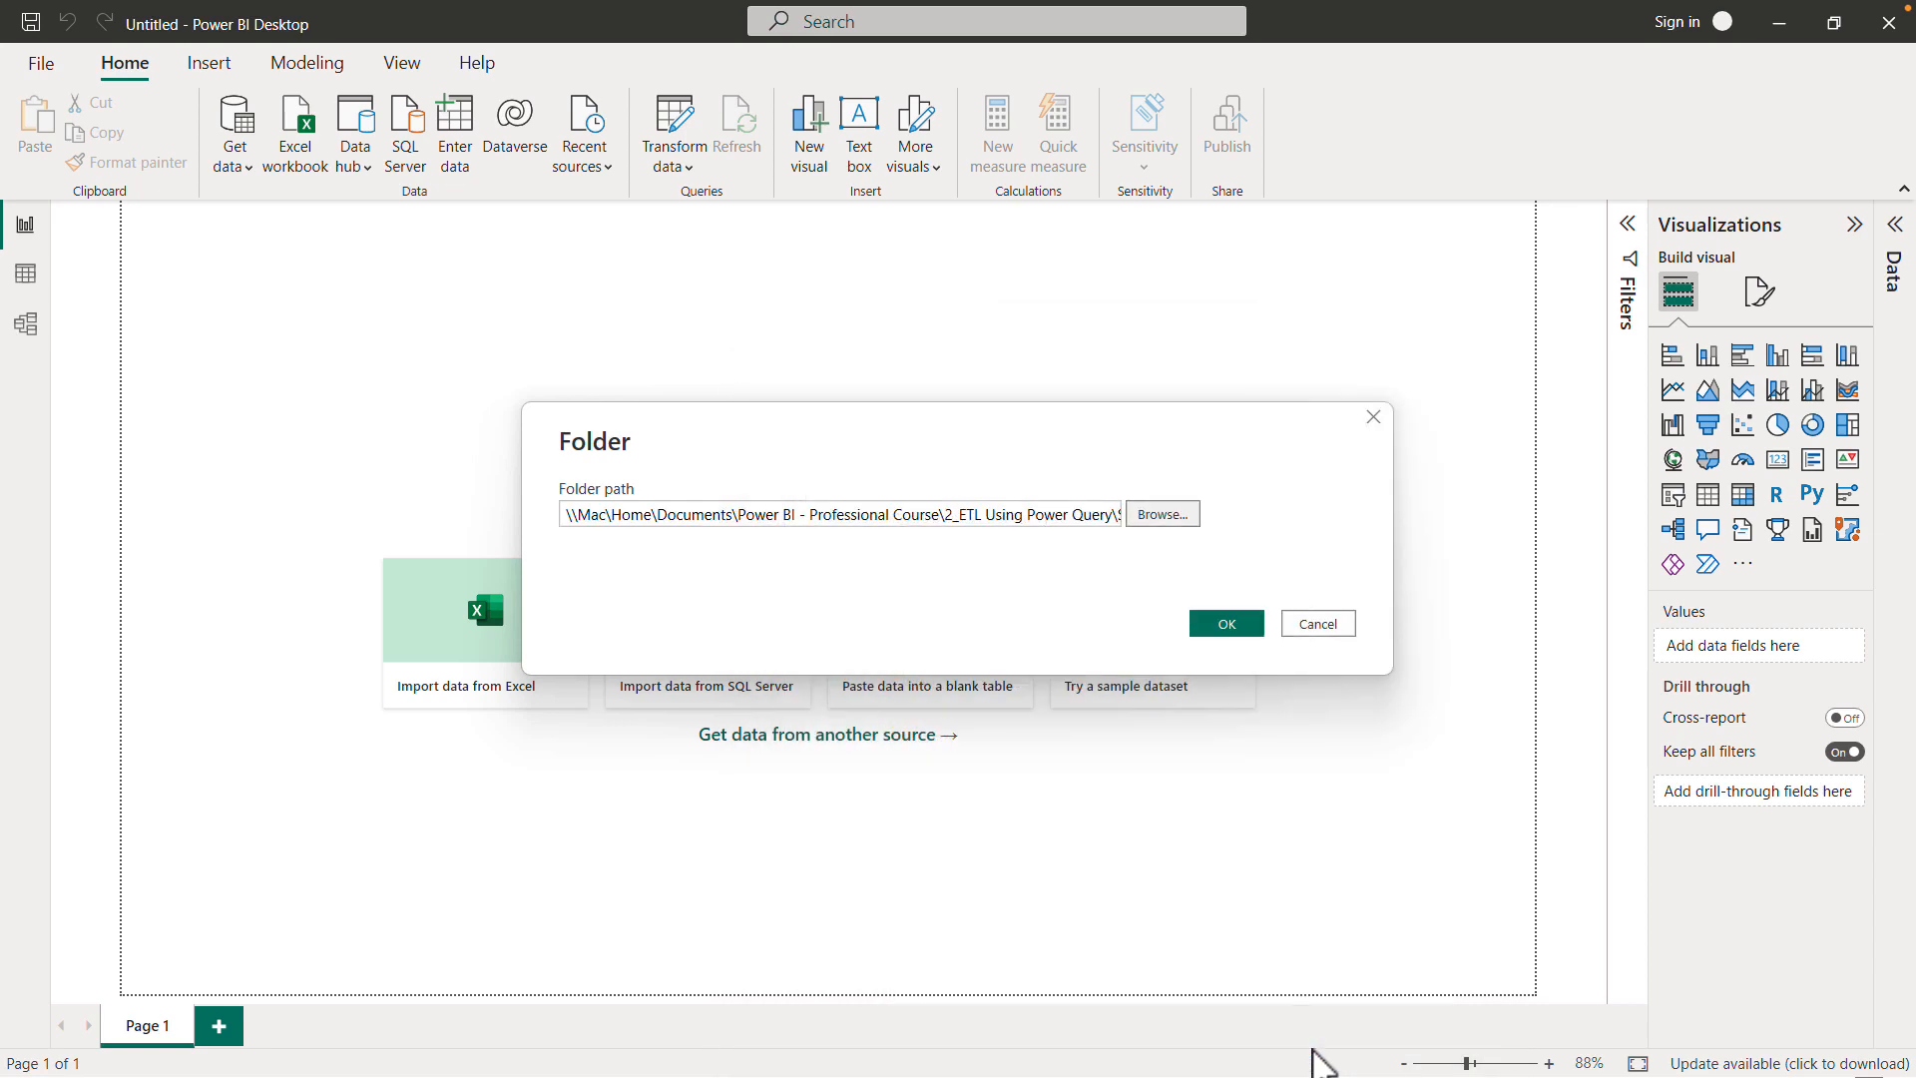
{"action": "left_click", "coordinate": [1242, 632]}
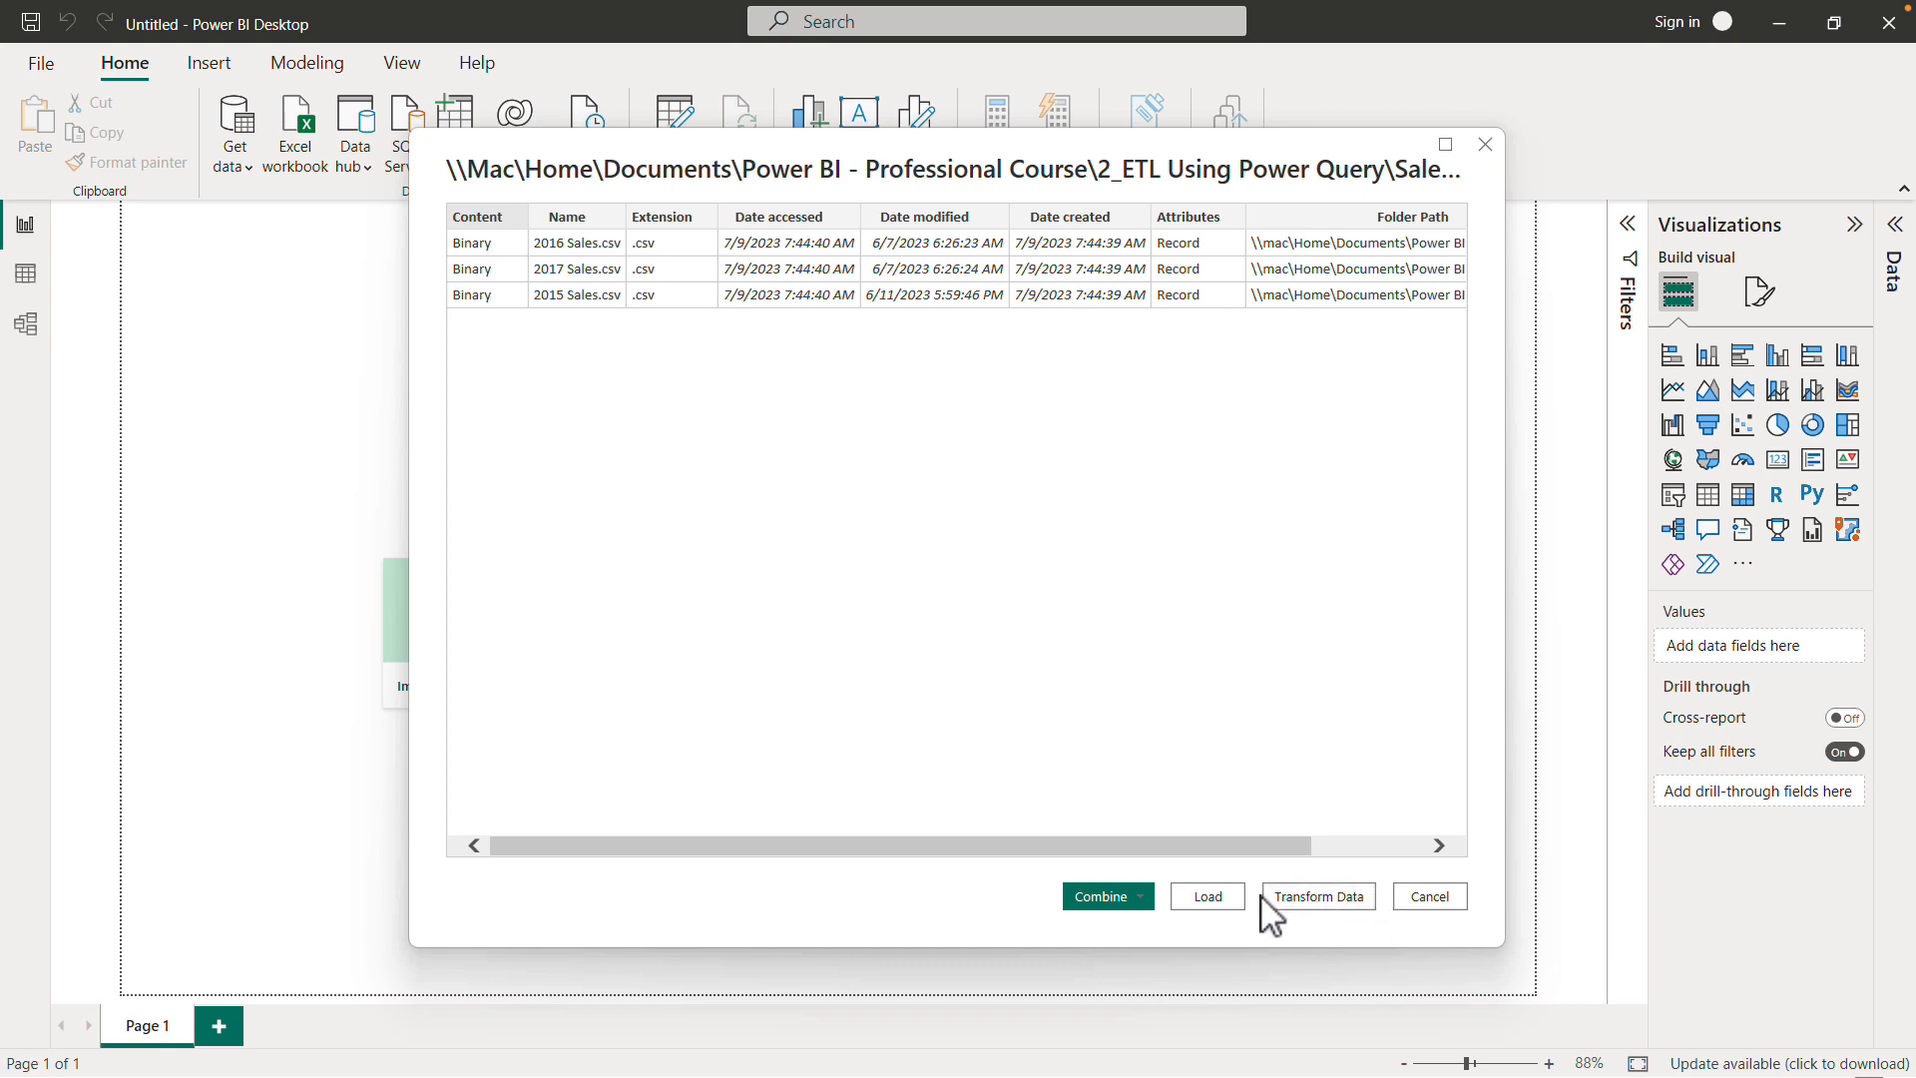
- Combine and transform the folder's files using 2016 Sales.csv as the sample file, and open the result in the Power Query Editor
{"action": "left_click", "coordinate": [1148, 899]}
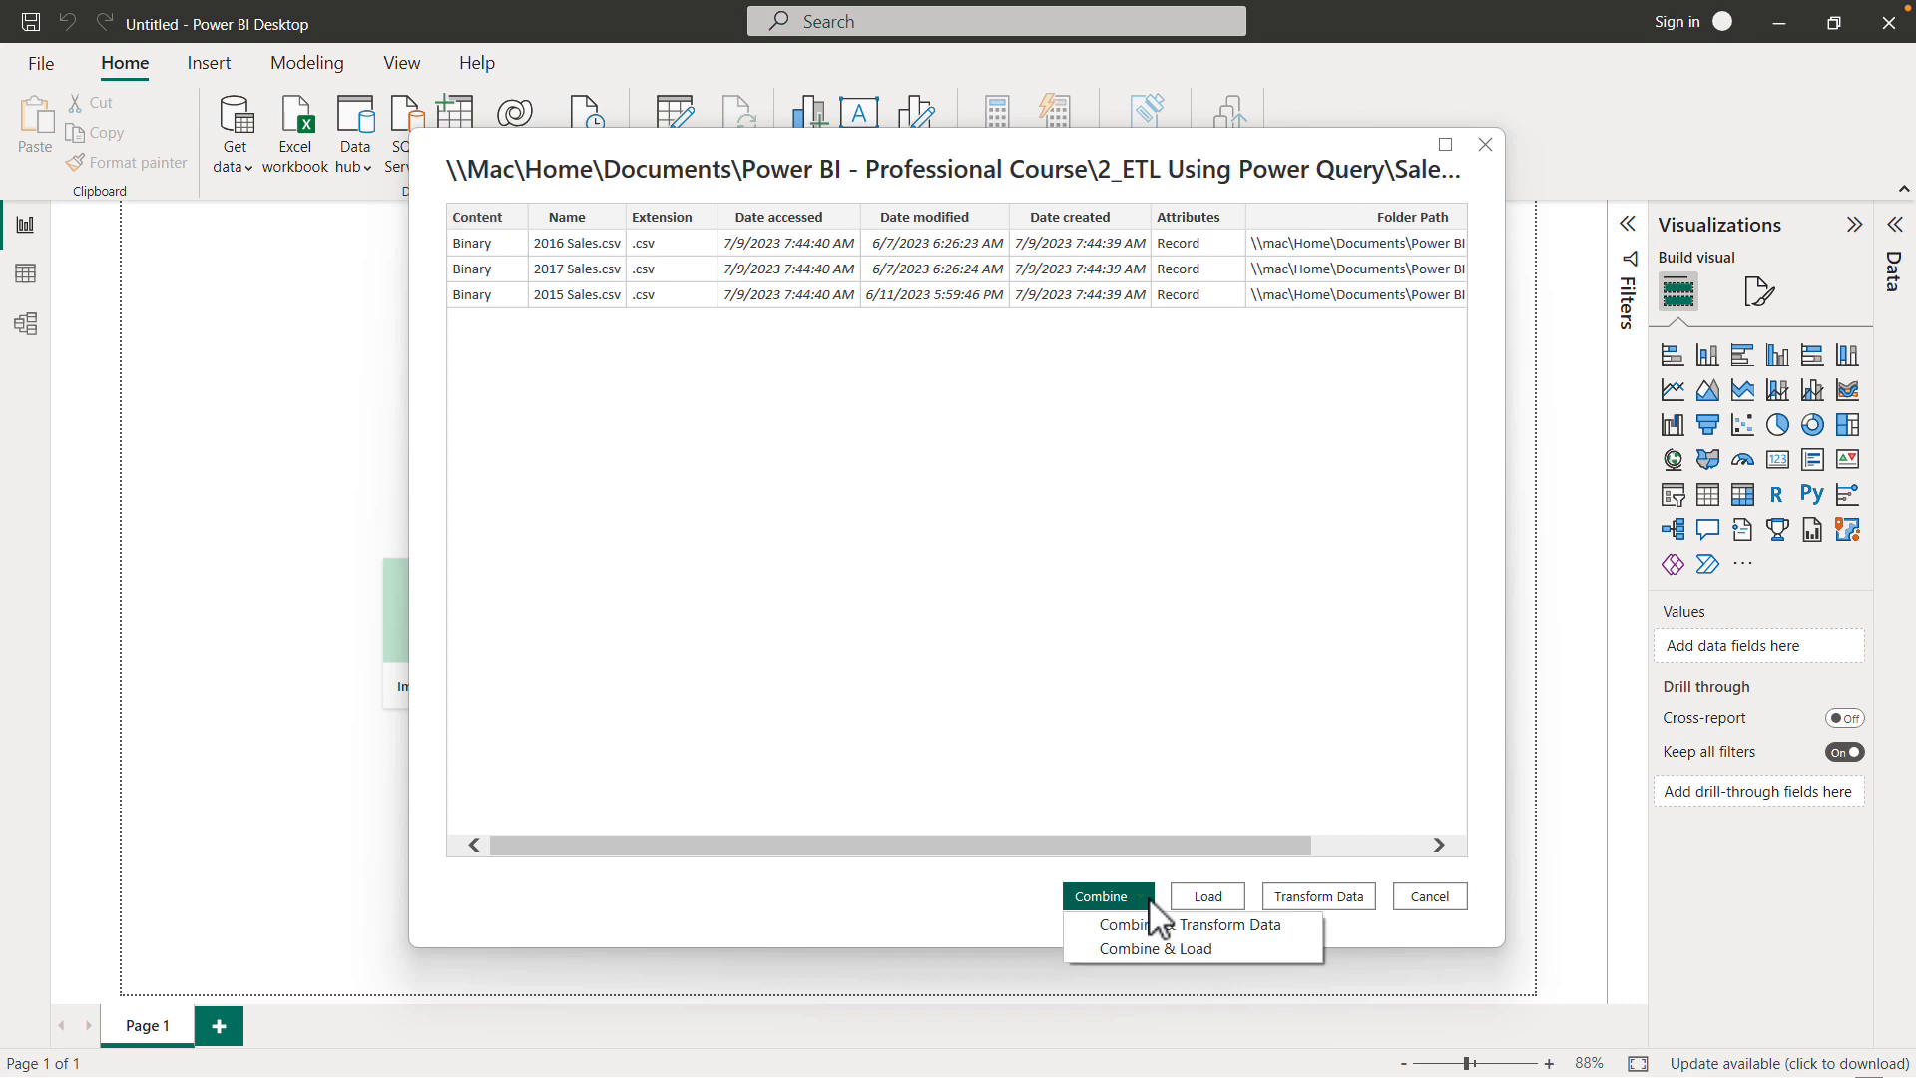
{"action": "left_click", "coordinate": [1196, 924]}
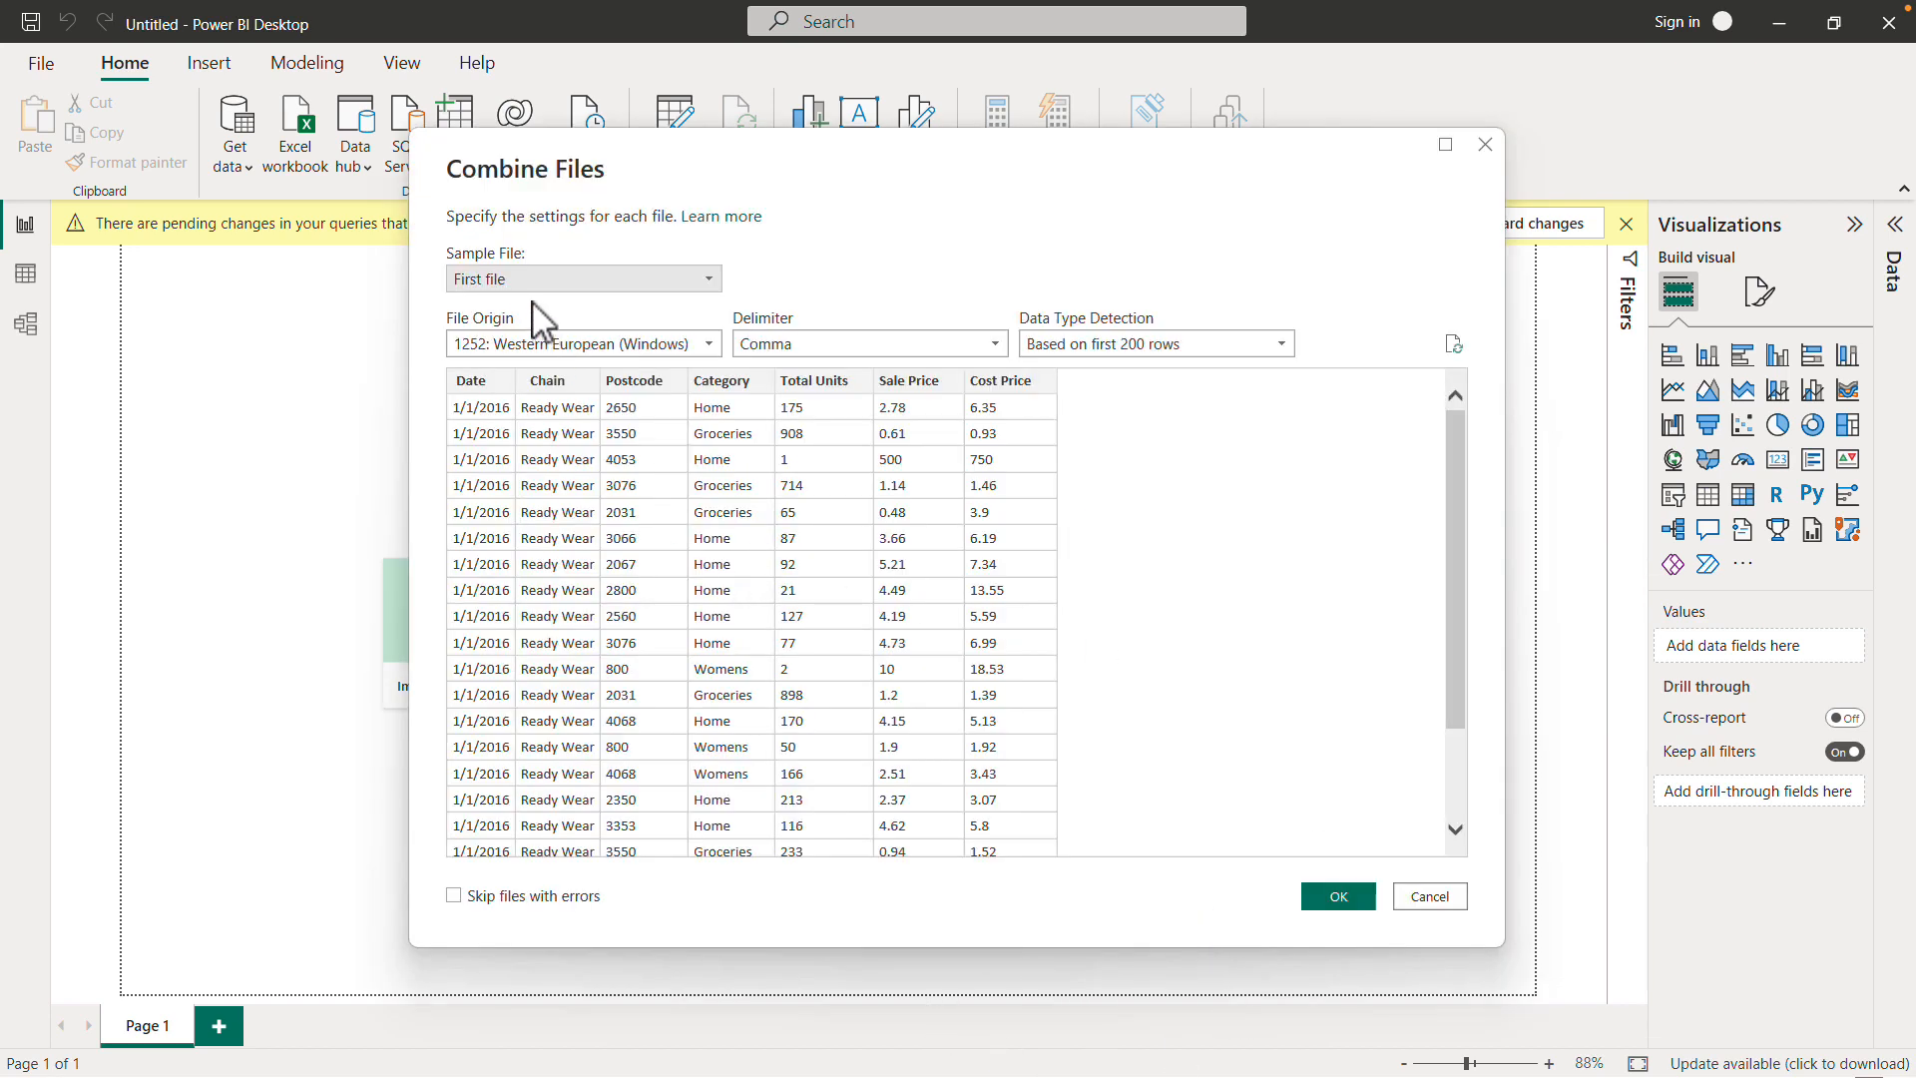
{"action": "left_click", "coordinate": [610, 284]}
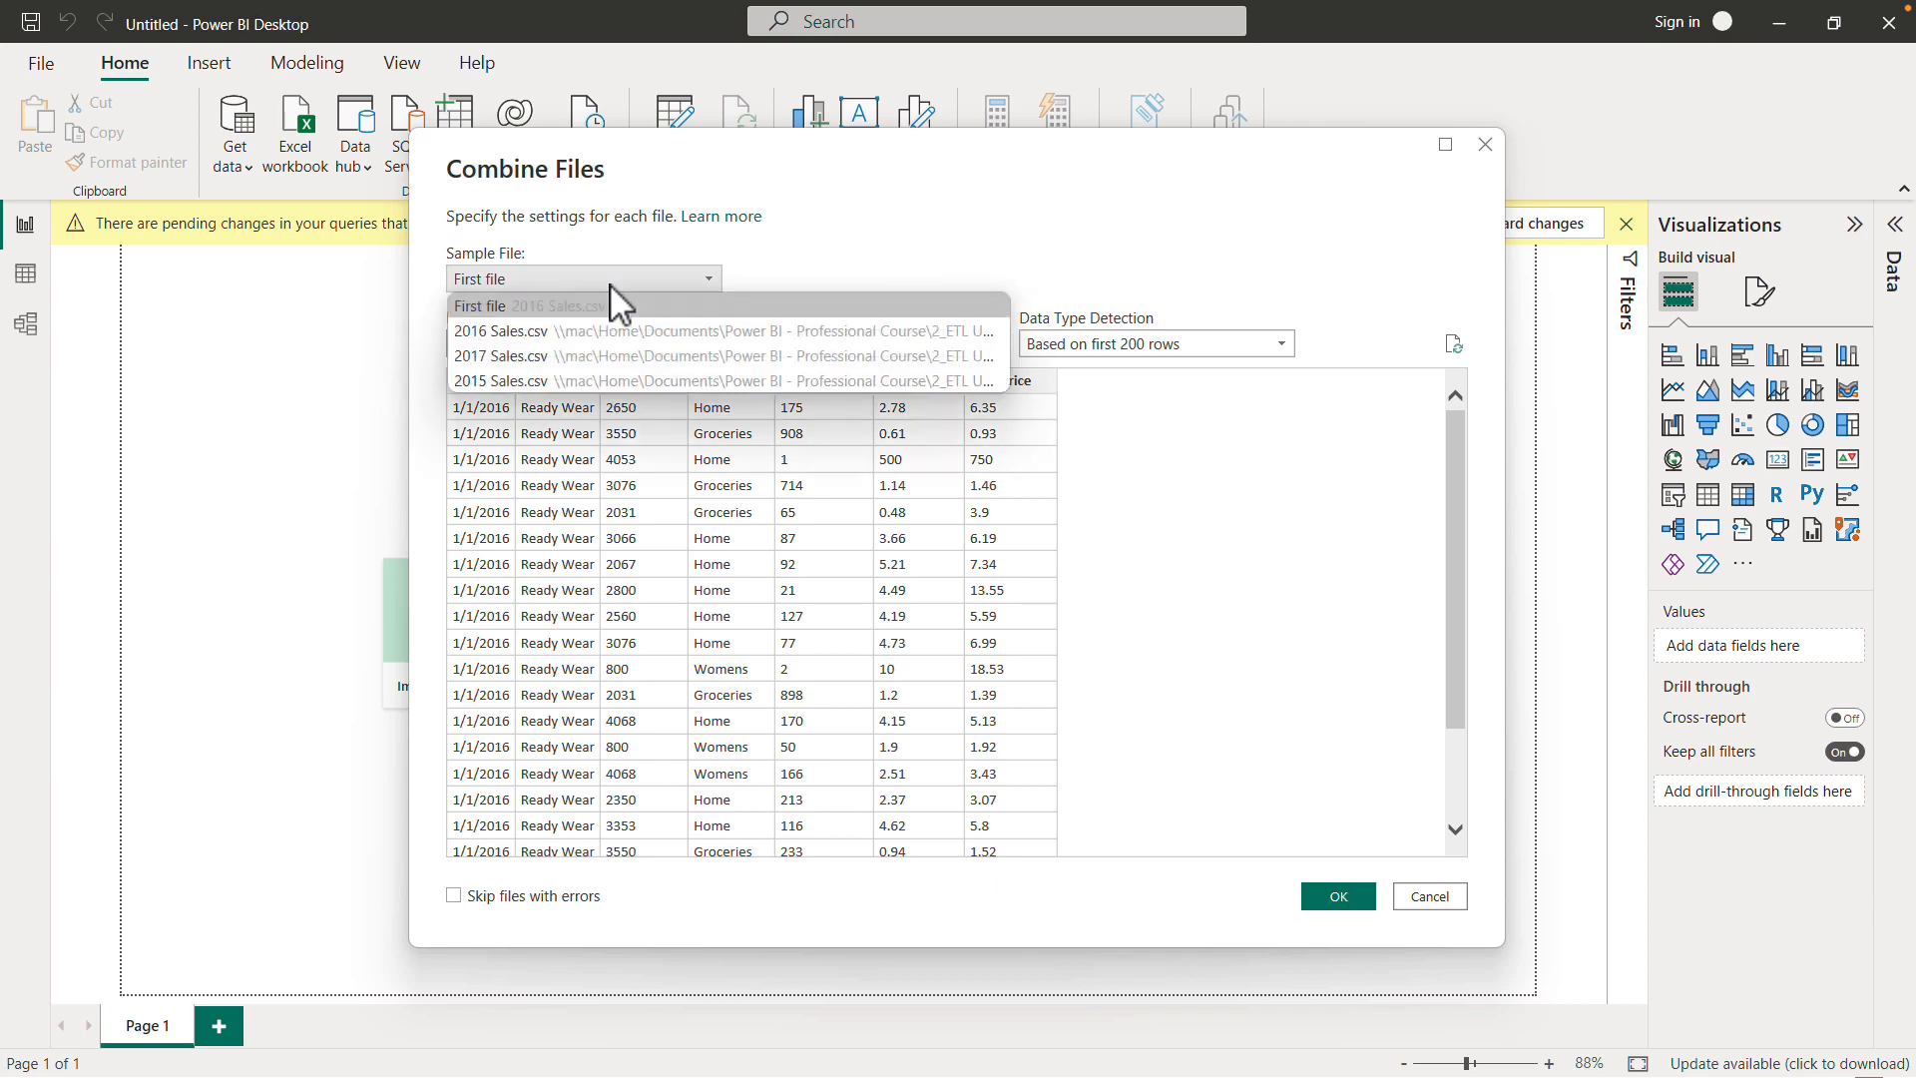
{"action": "left_click", "coordinate": [544, 334]}
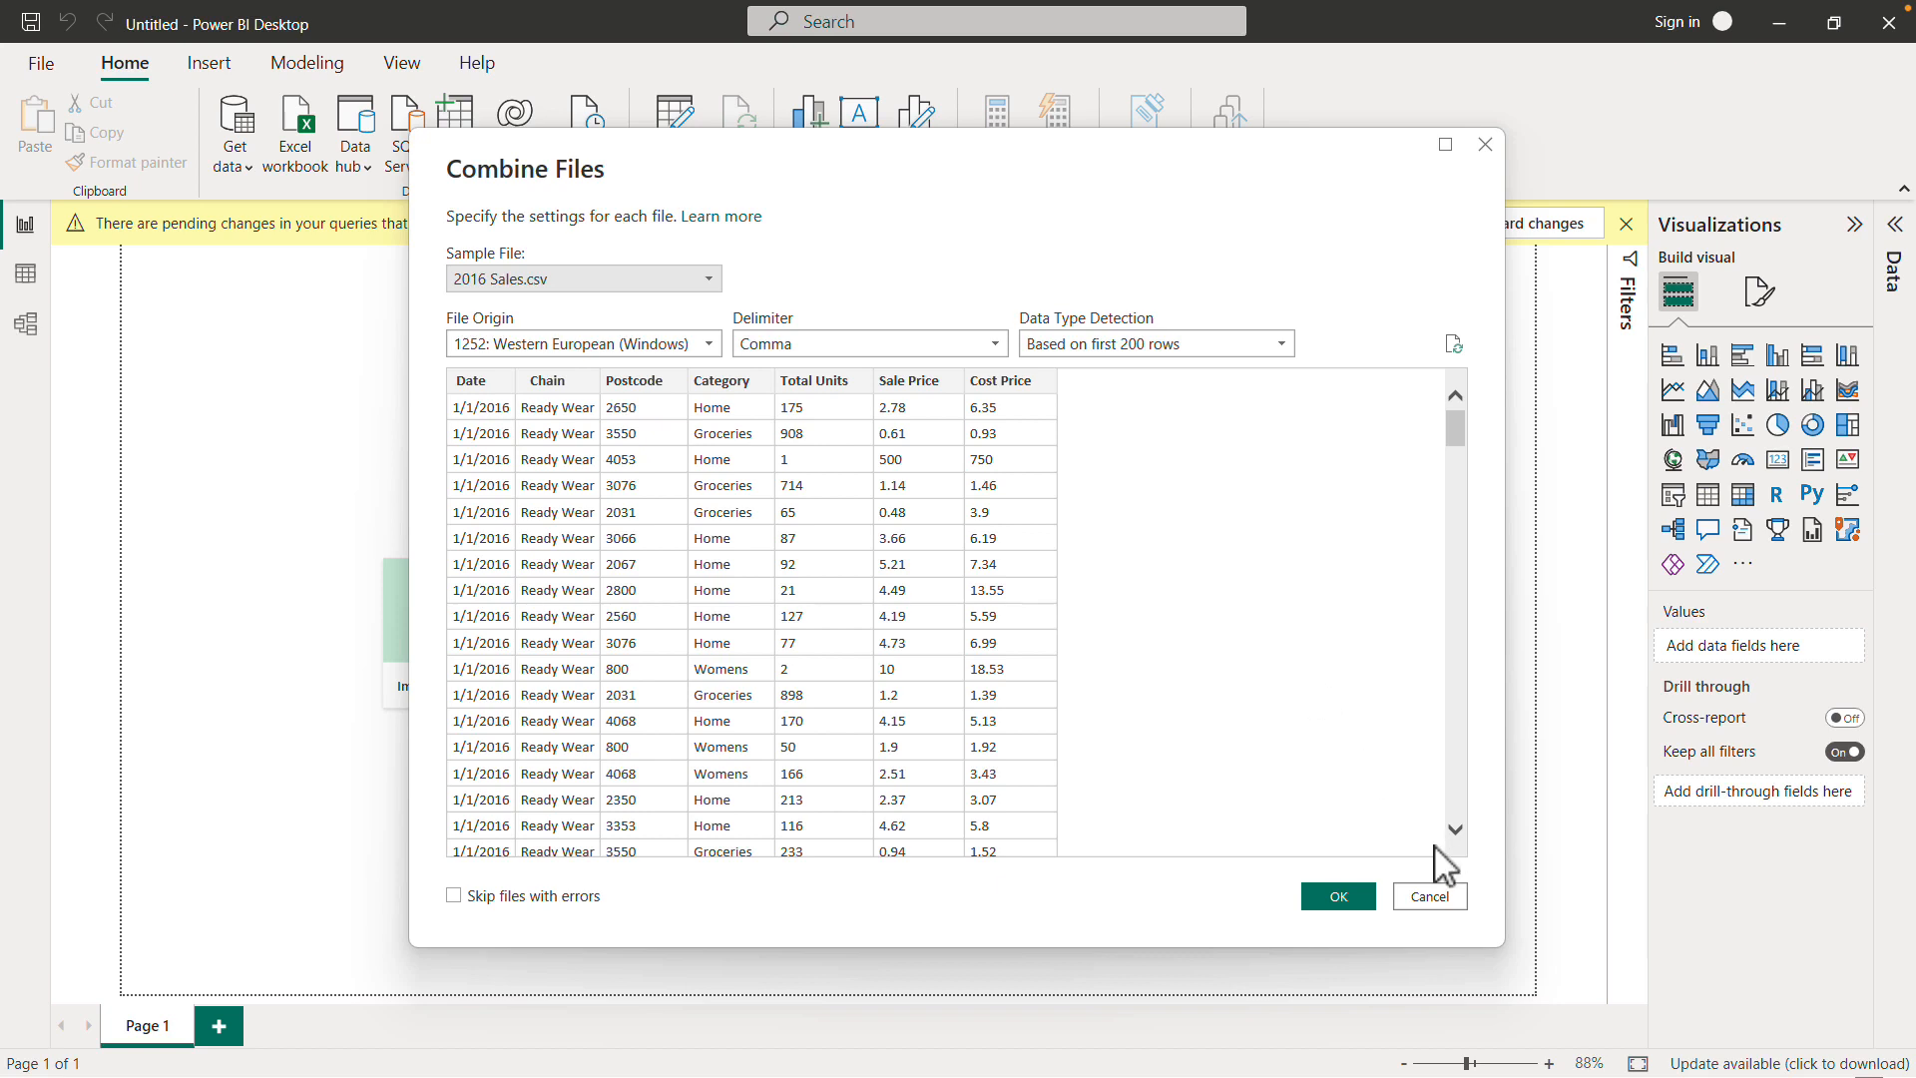
{"action": "left_click", "coordinate": [1360, 903]}
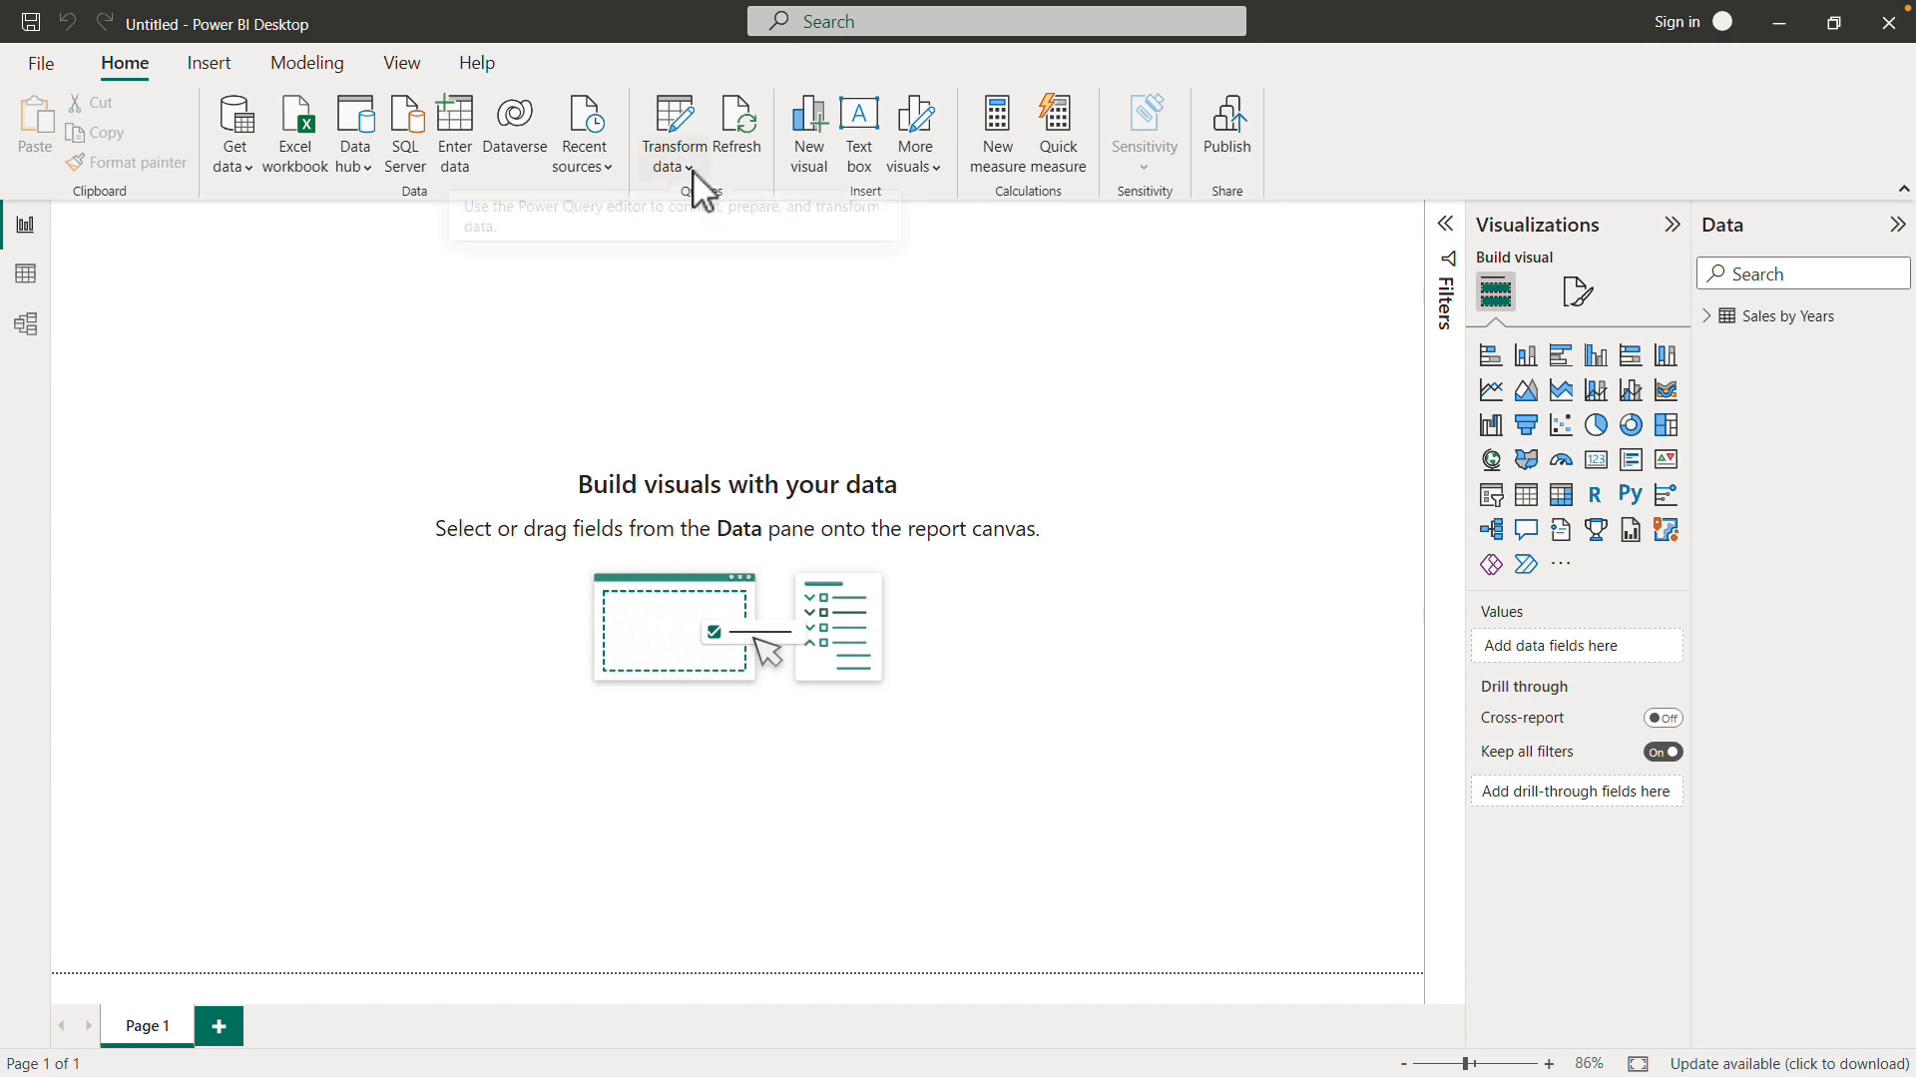
{"action": "left_click", "coordinate": [696, 173]}
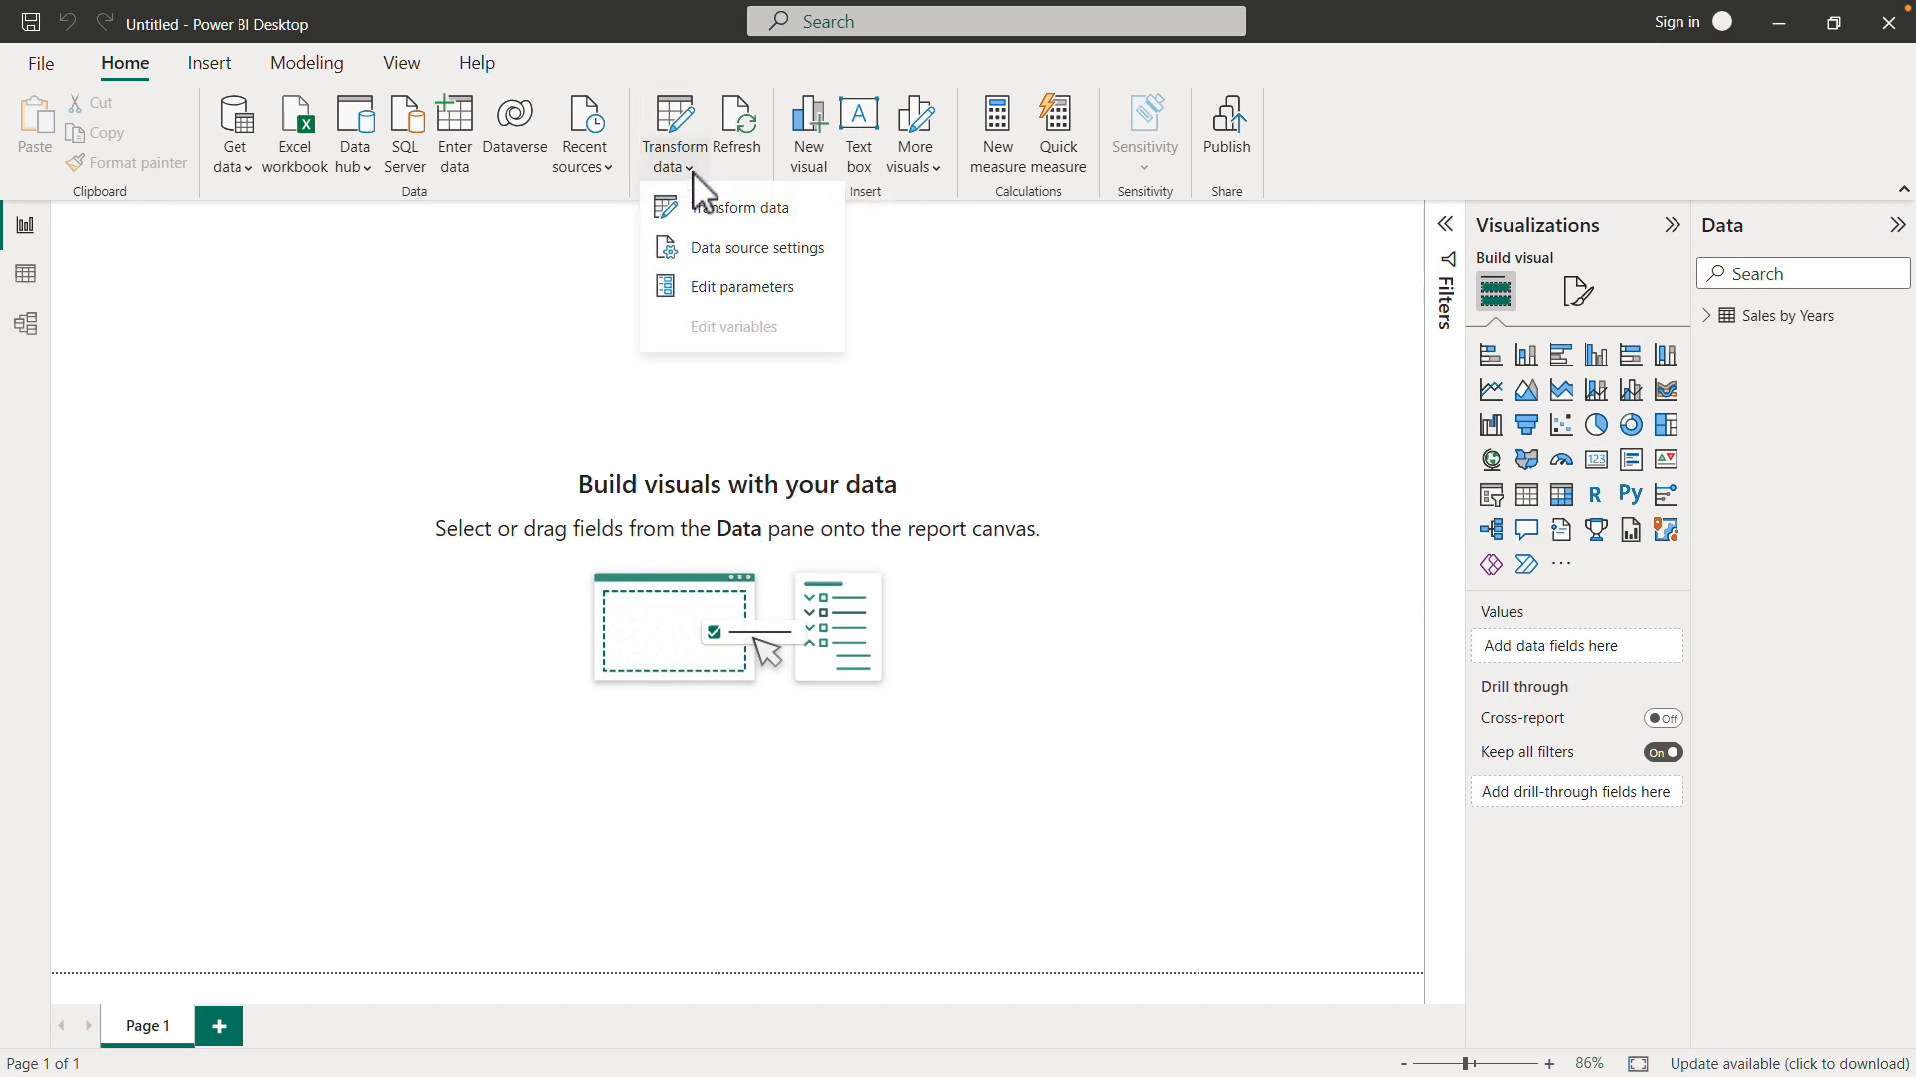
{"action": "left_click", "coordinate": [744, 214]}
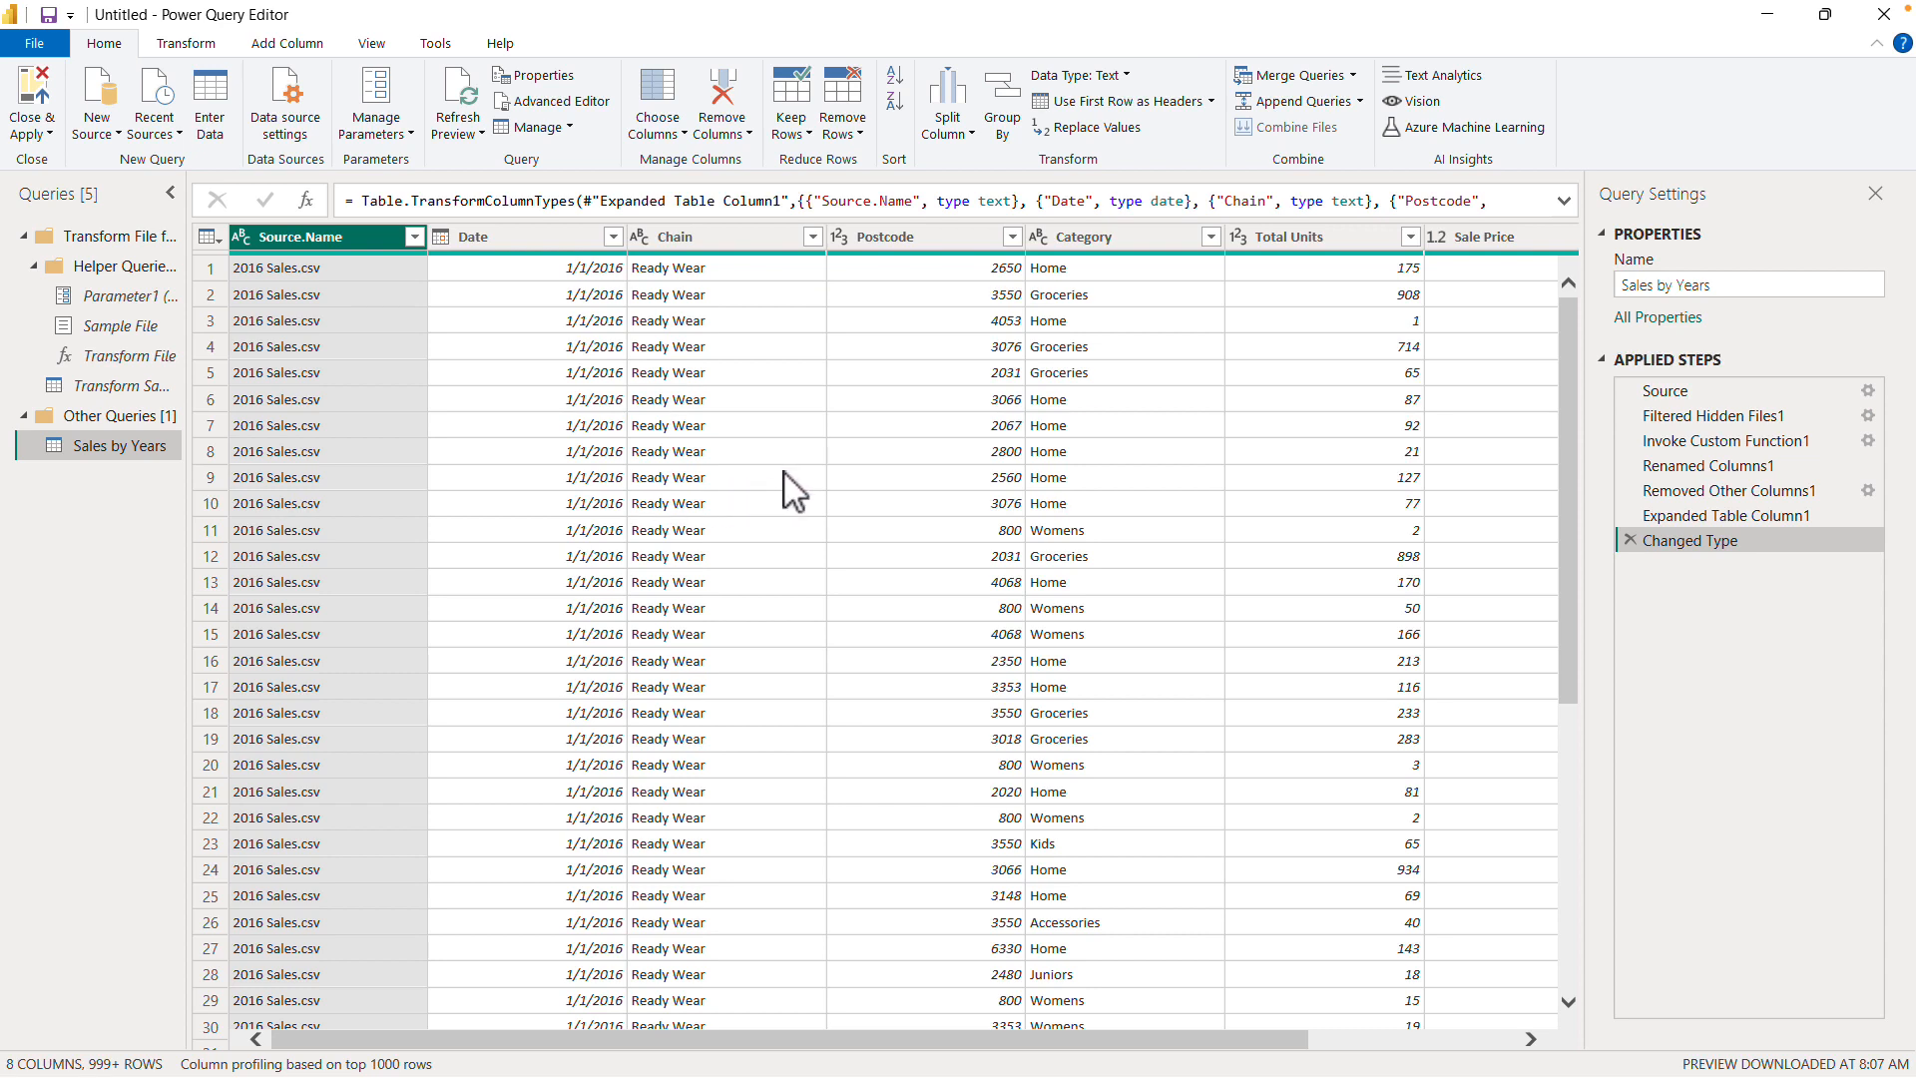
- Examine the applied steps of the Sales by Years query from Source to Changed Type, including the folder path in the source formula
{"action": "left_click", "coordinate": [1678, 391]}
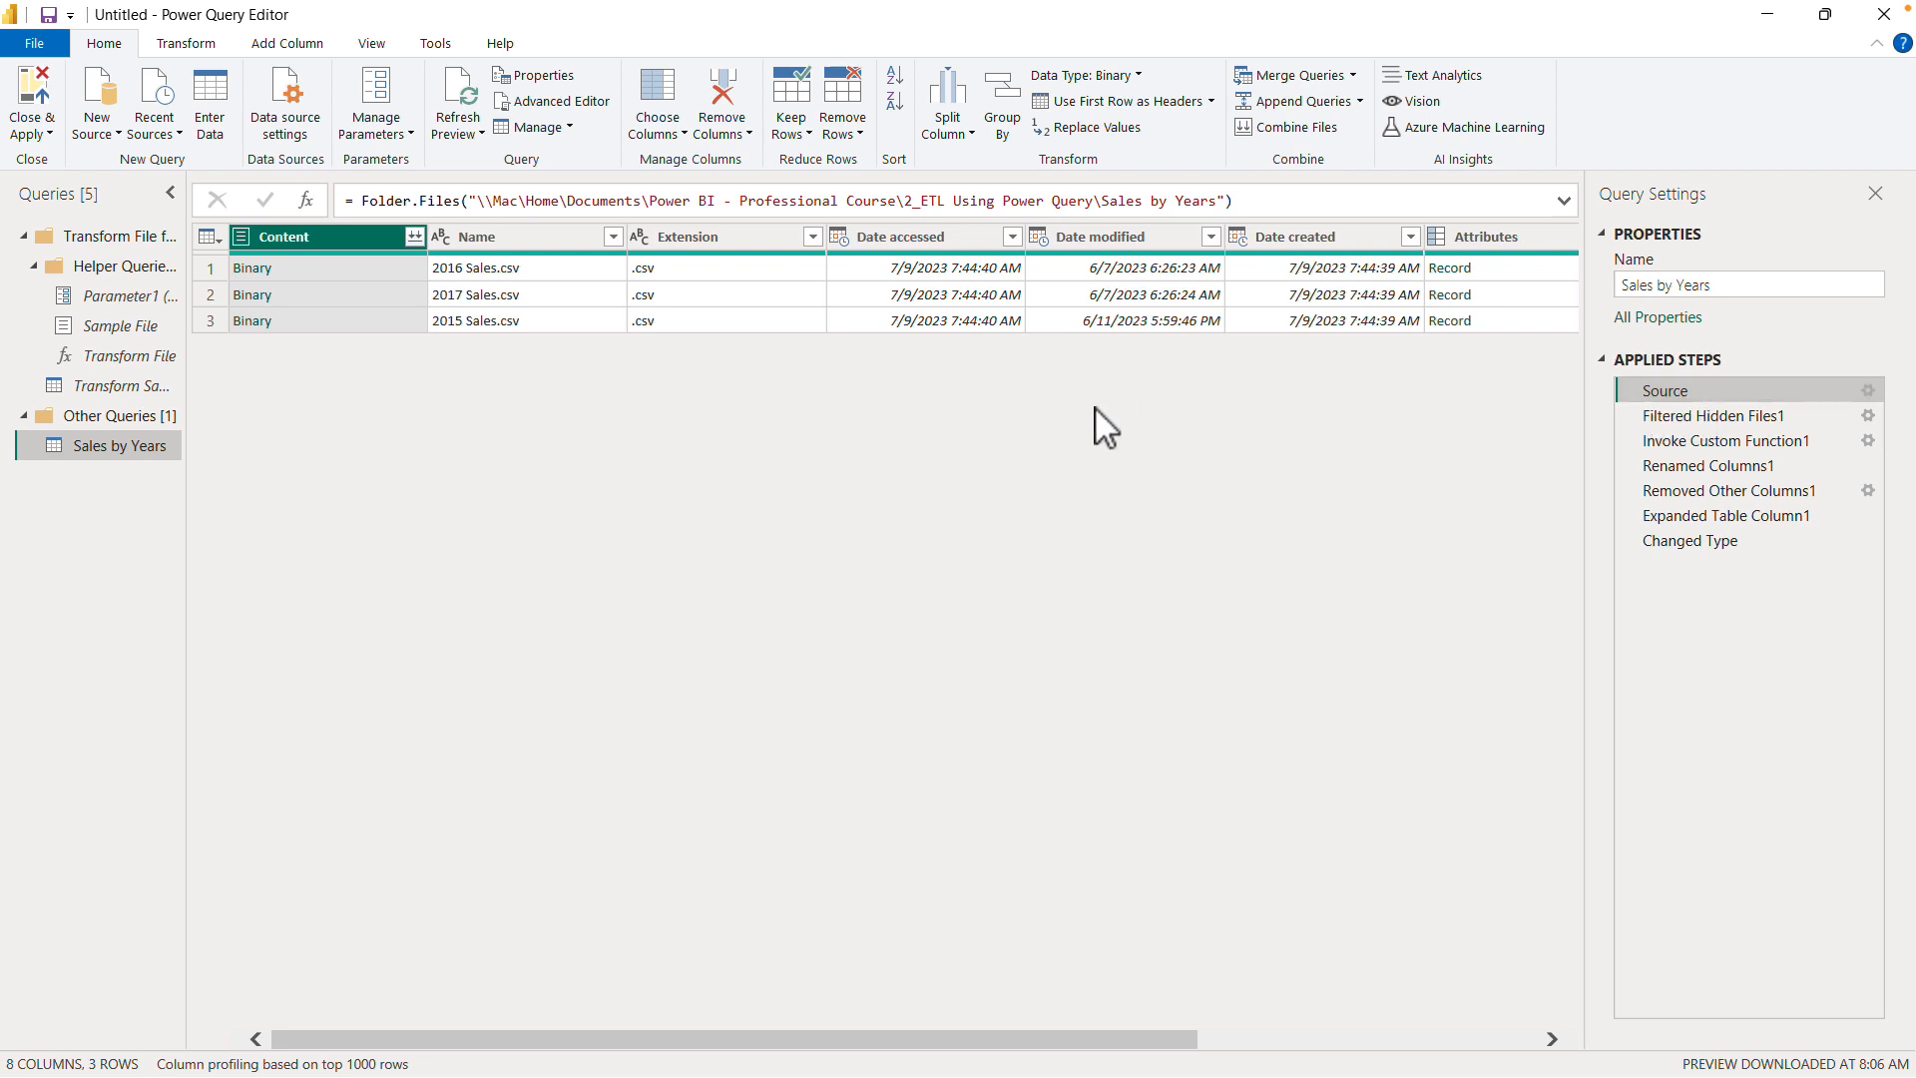
{"action": "left_click_drag", "start_coordinate": [1100, 200], "coordinate": [1213, 201]}
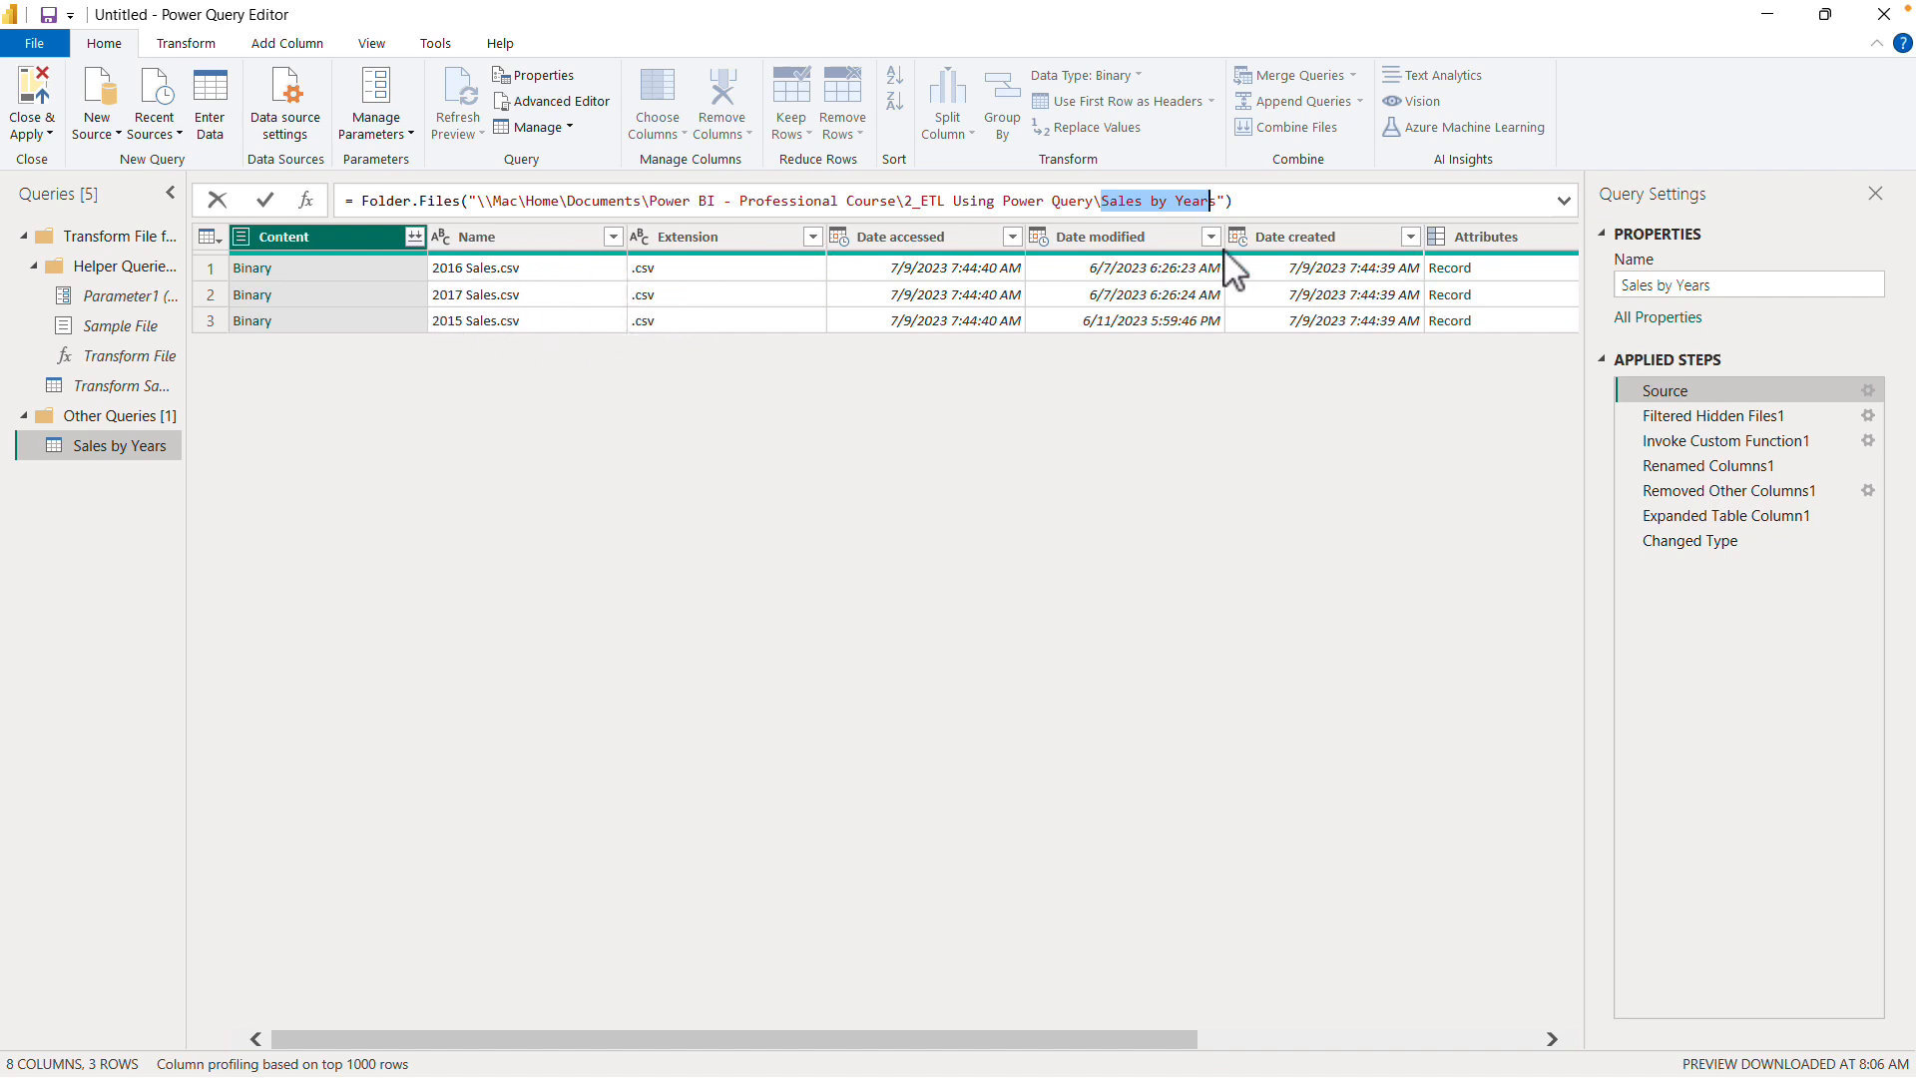
{"action": "left_click", "coordinate": [1178, 1037]}
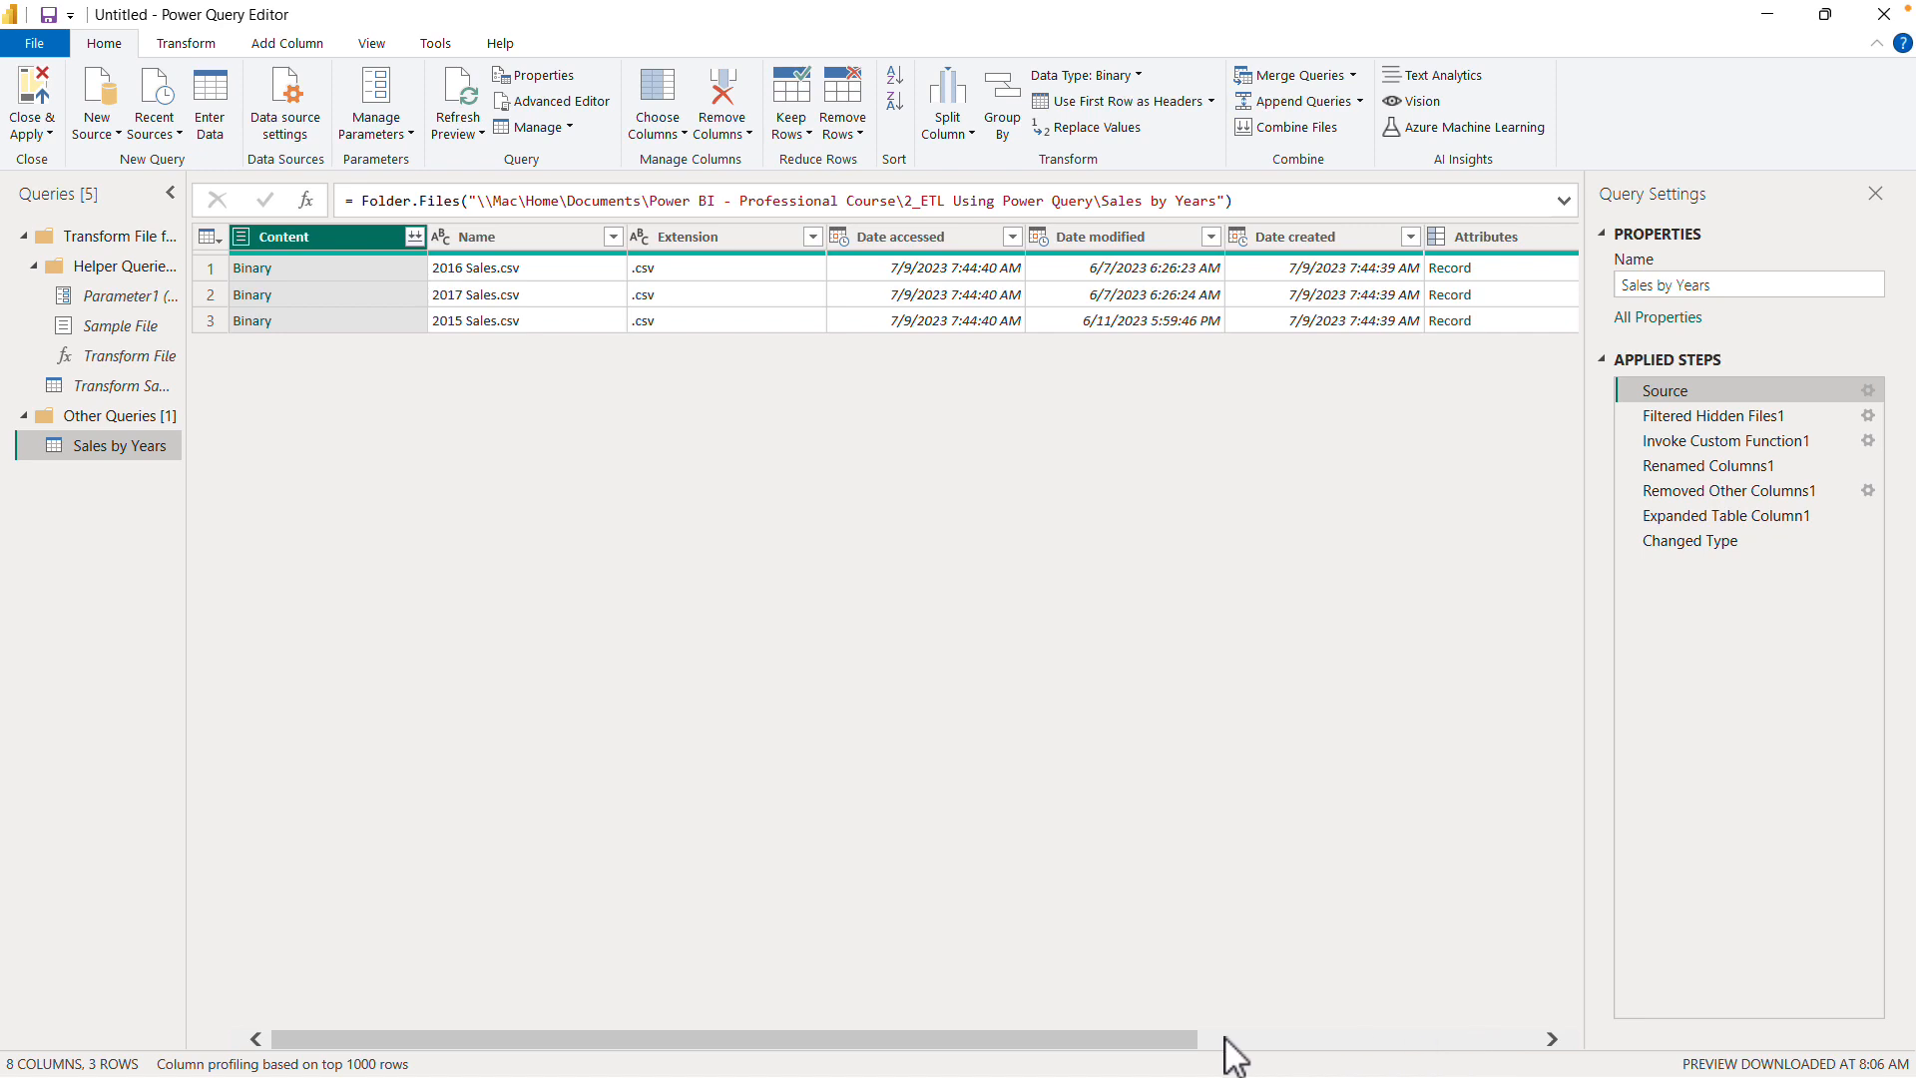
{"action": "left_click_drag", "start_coordinate": [1213, 1038], "coordinate": [1095, 1055]}
{"action": "left_click", "coordinate": [1696, 415]}
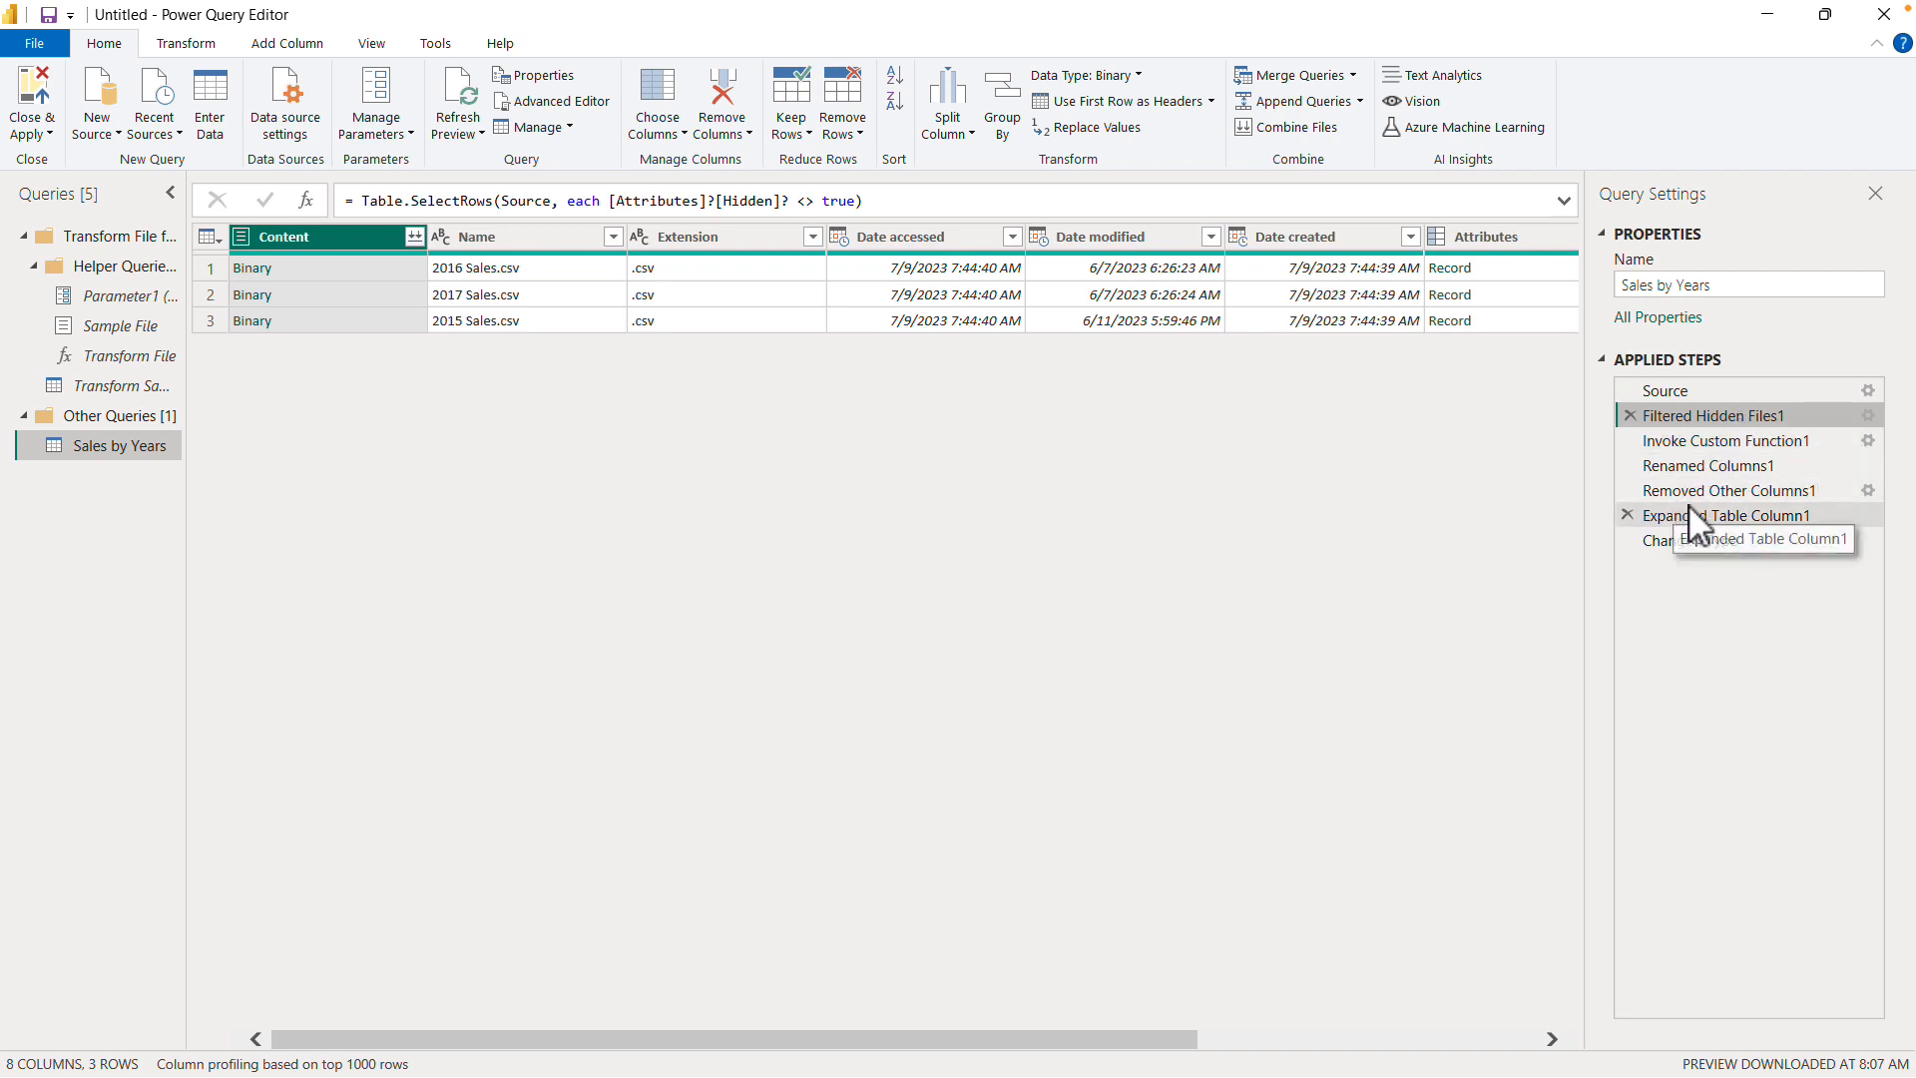
{"action": "left_click", "coordinate": [1740, 494]}
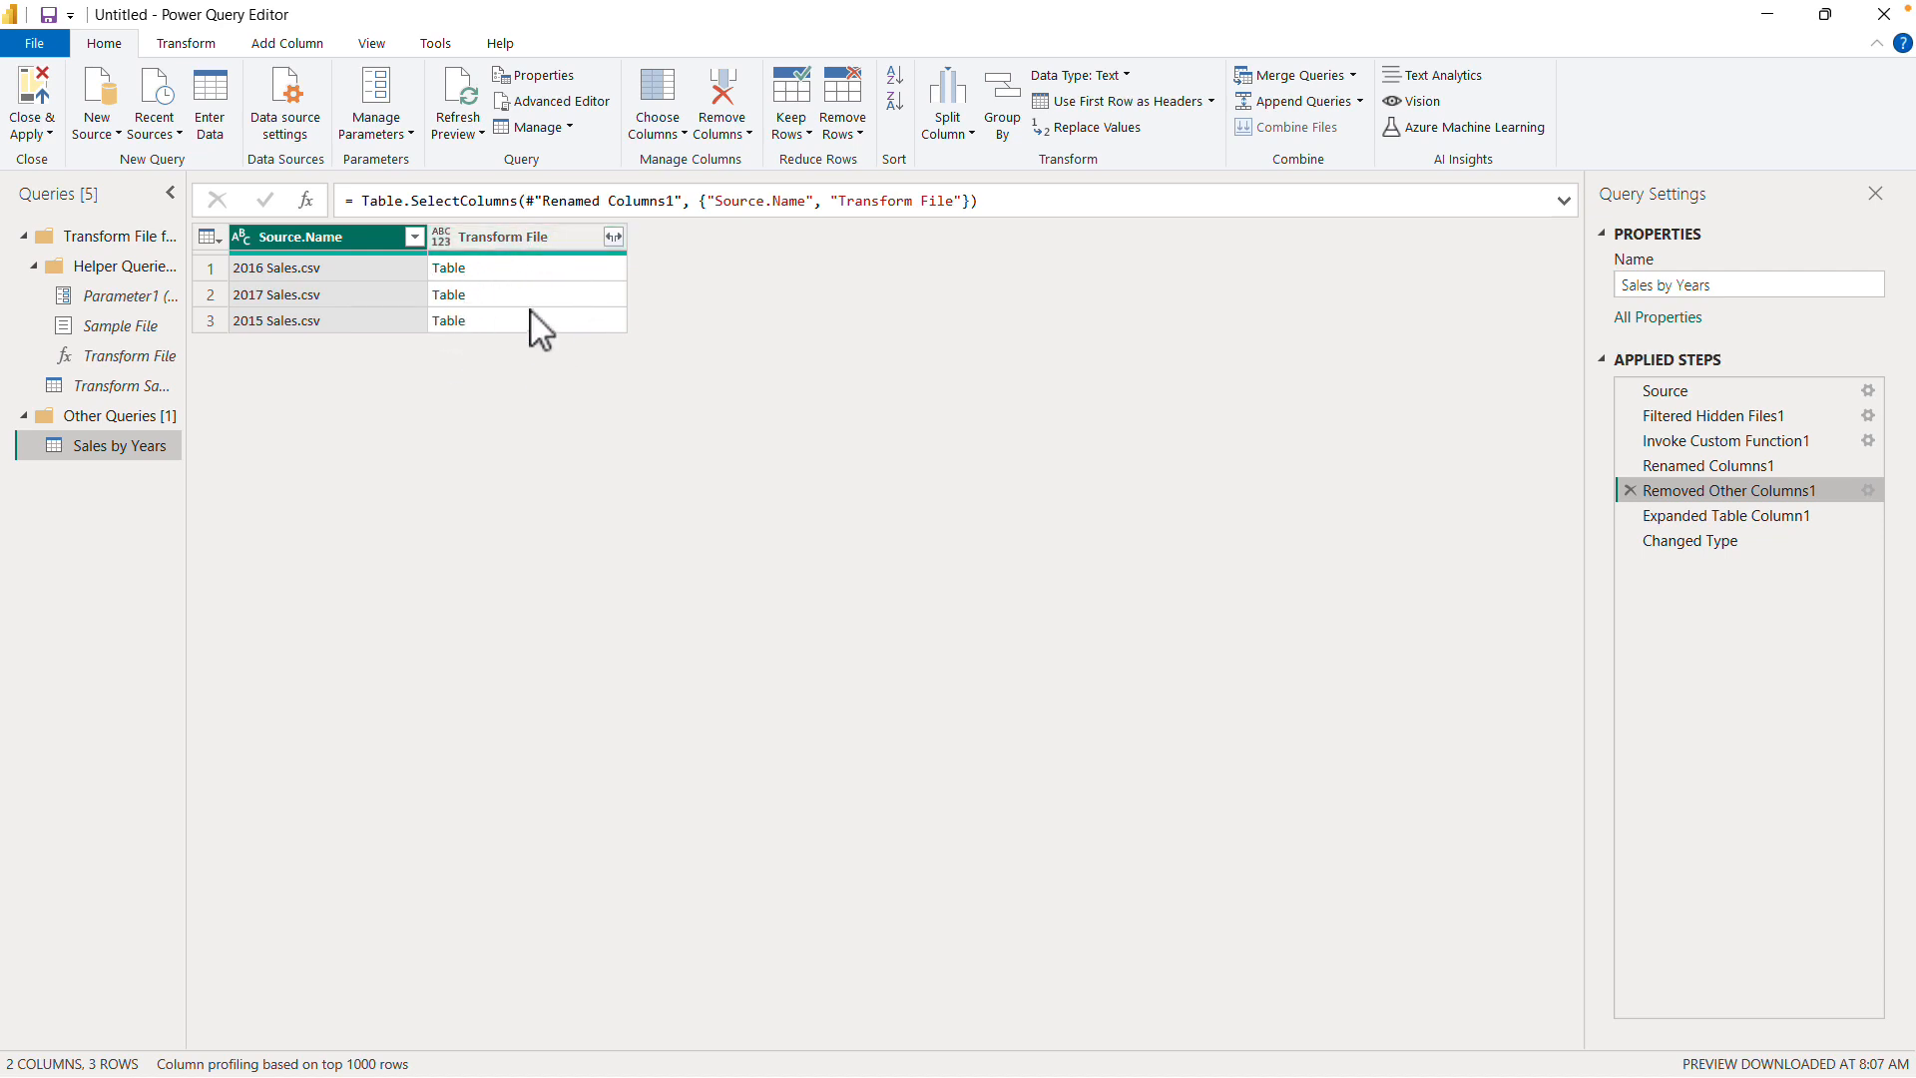
{"action": "left_click", "coordinate": [1768, 517]}
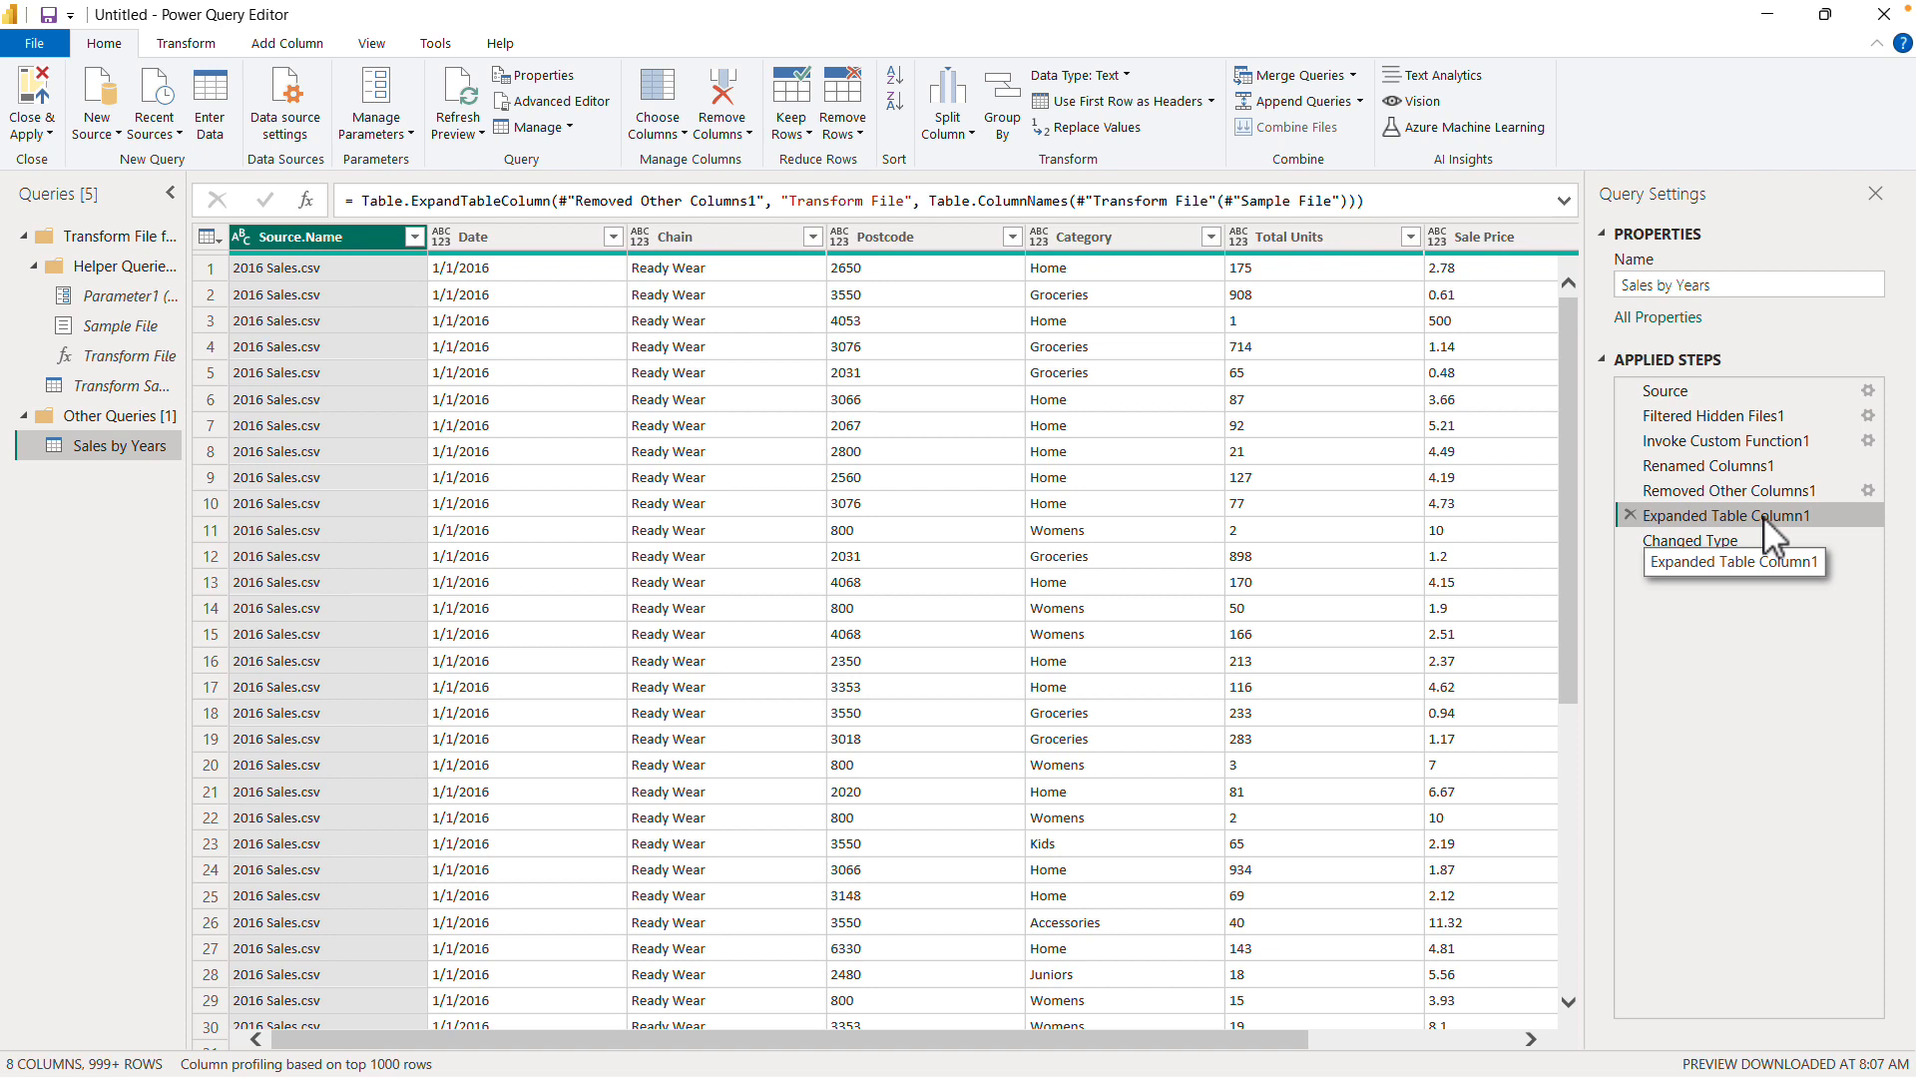
{"action": "left_click", "coordinate": [1722, 540]}
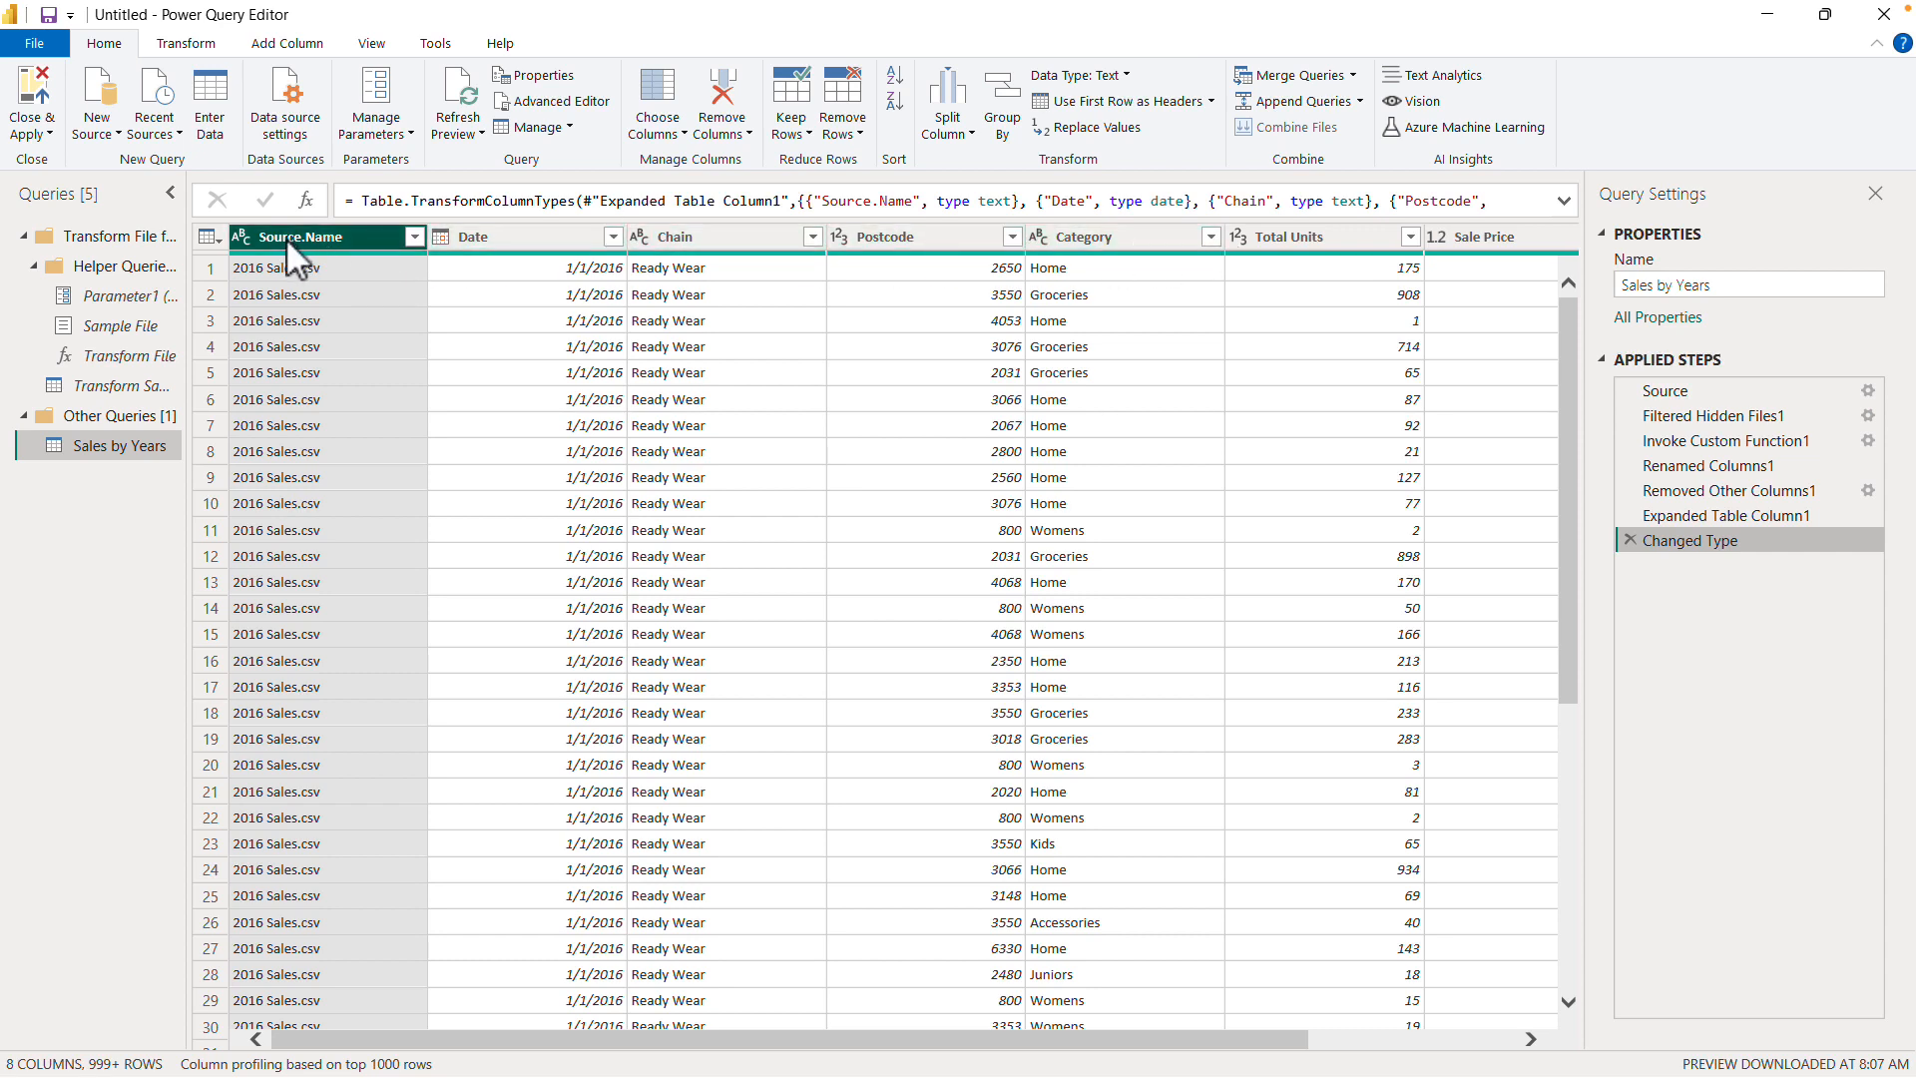
- Load the complete value list in the Source.Name column filter and apply it with all the sales files selected
{"action": "left_click", "coordinate": [413, 236]}
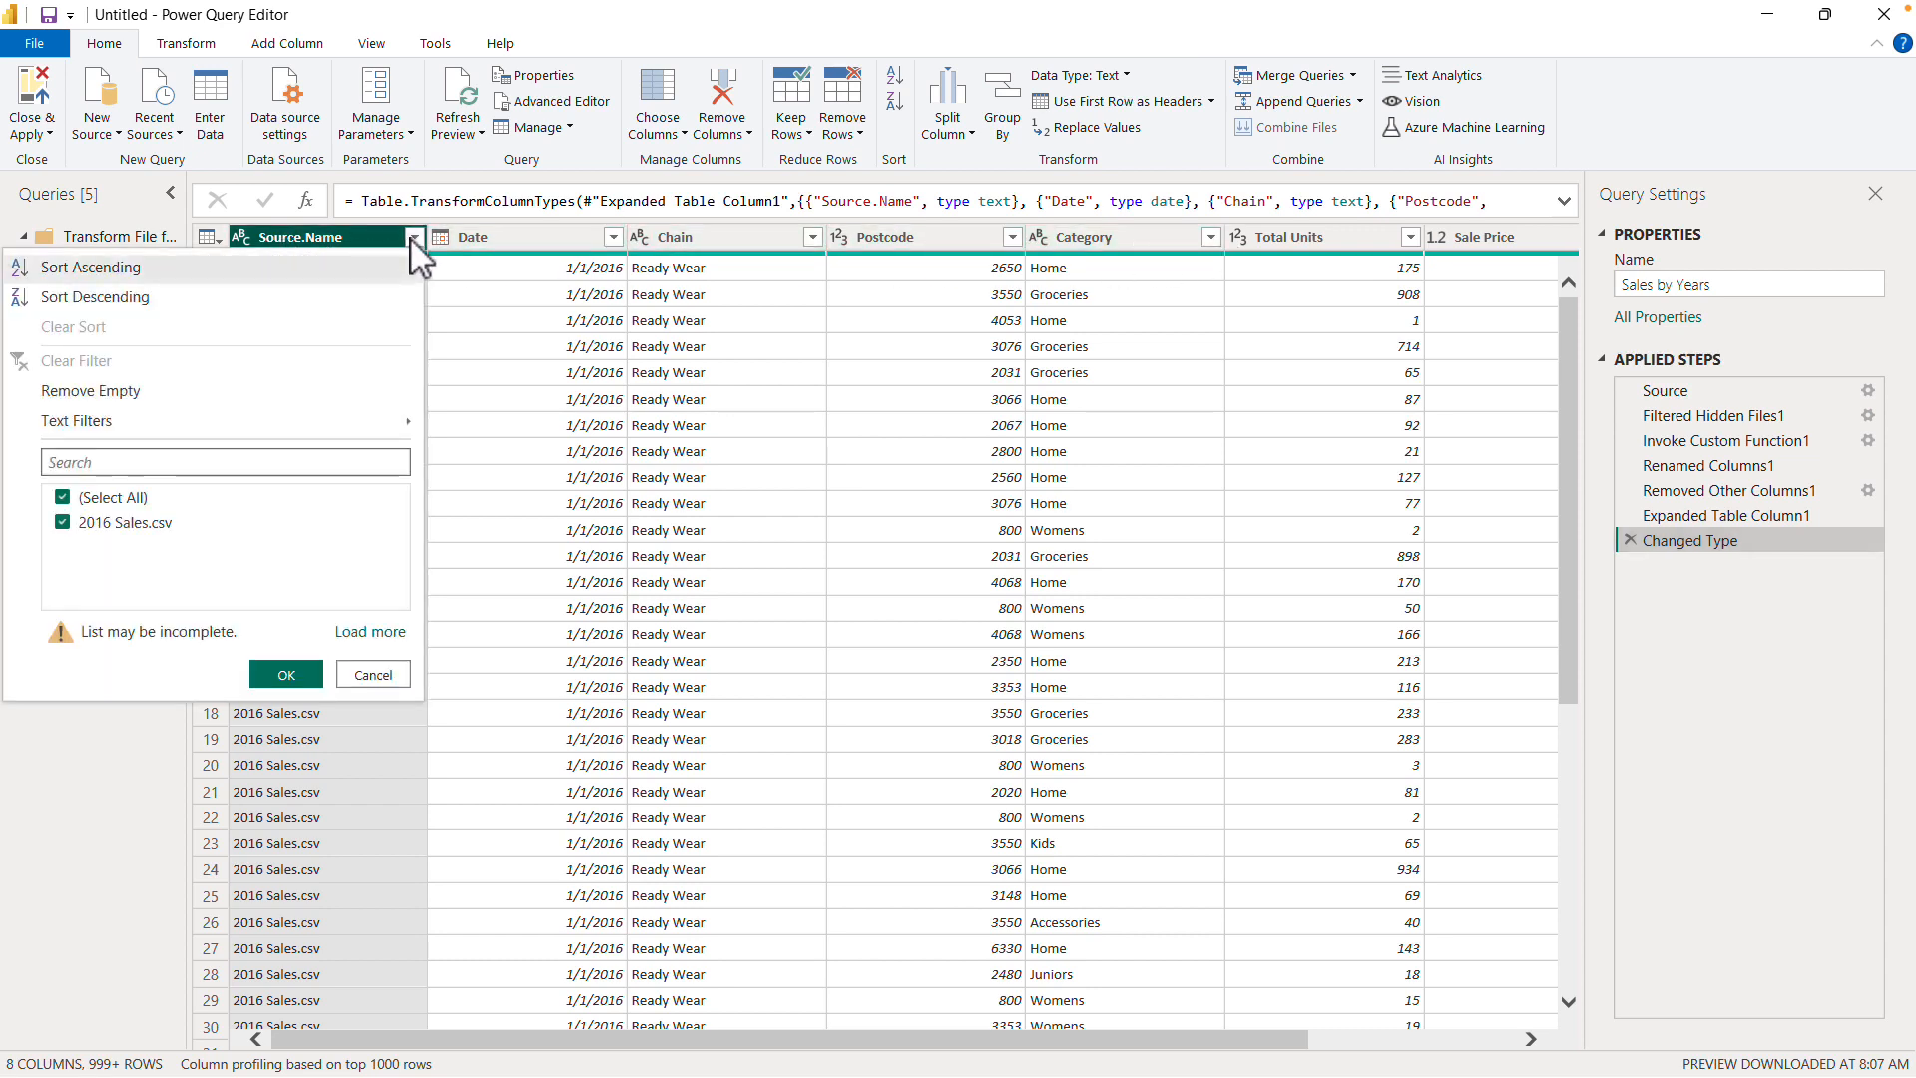
{"action": "left_click", "coordinate": [388, 630]}
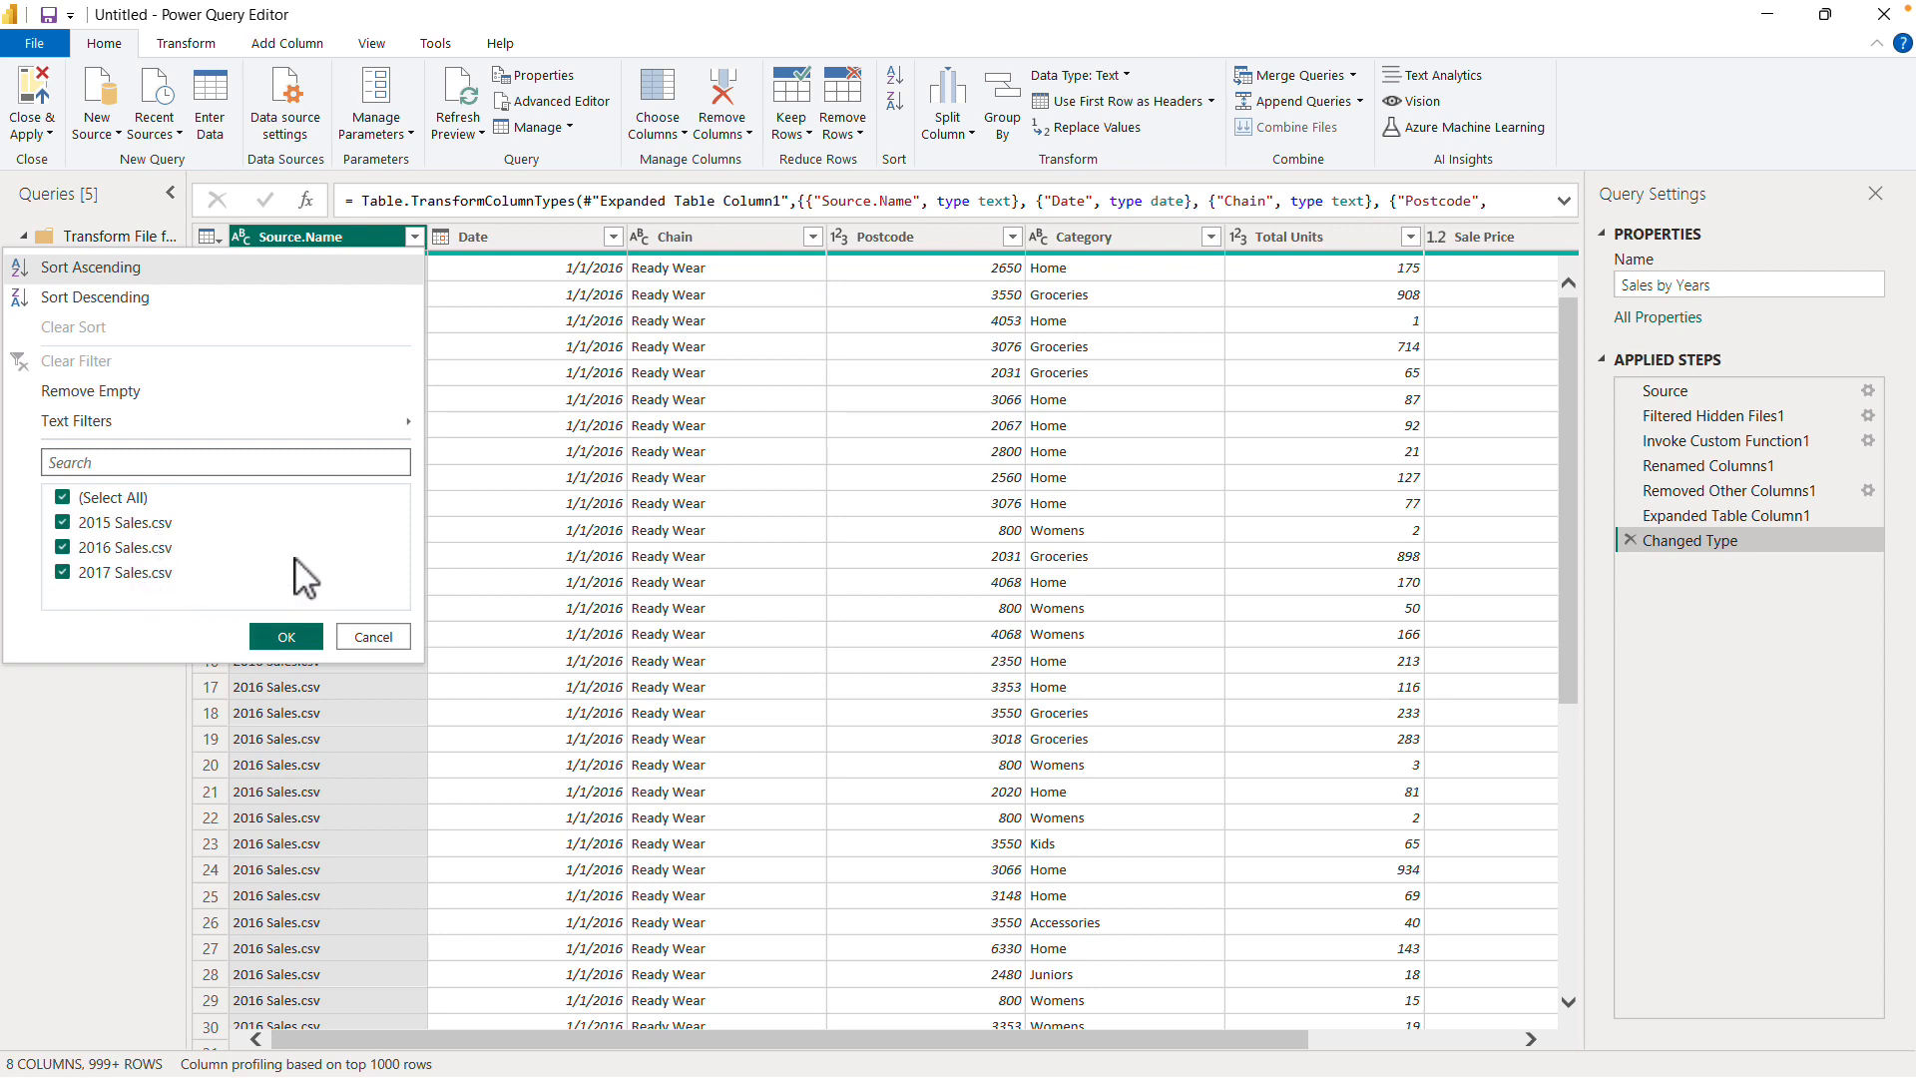
{"action": "left_click", "coordinate": [286, 636]}
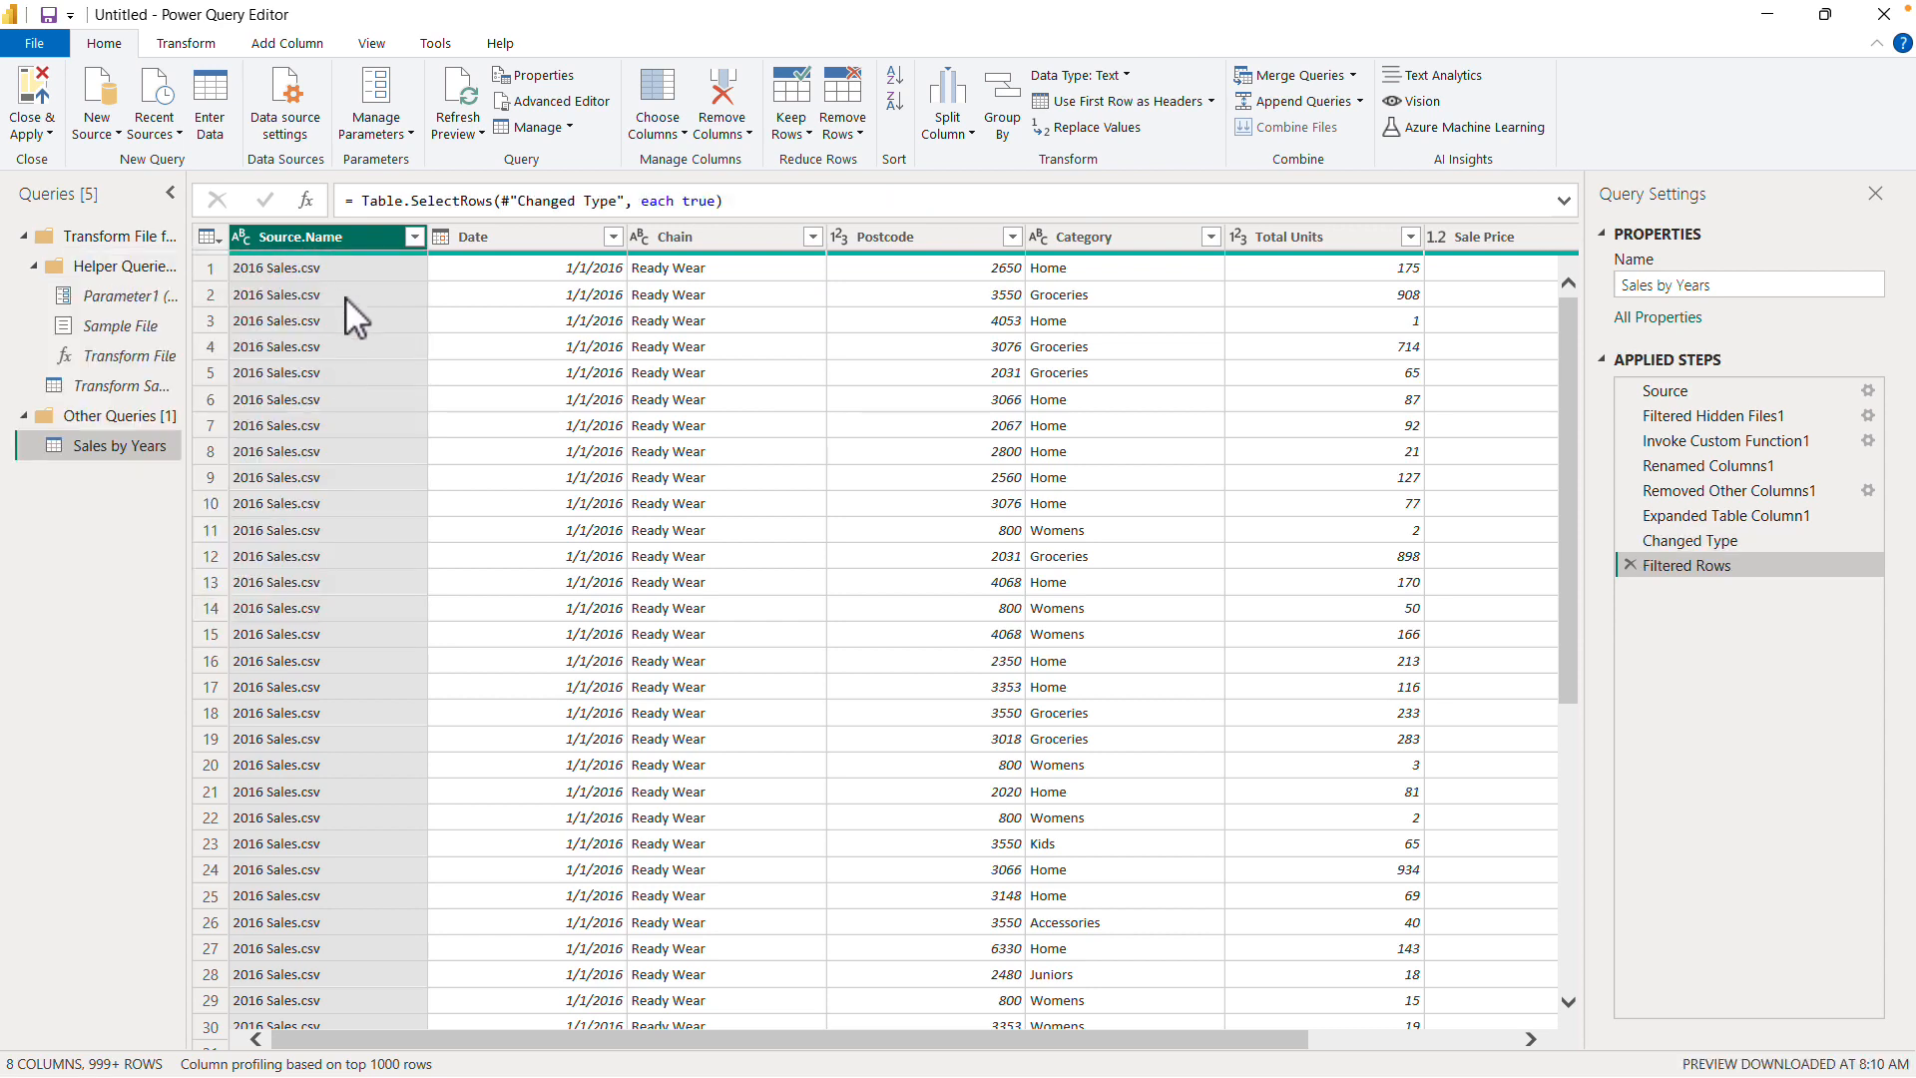
- Try removing the Source.Name column, and delete the resulting applied step
{"action": "right_click", "coordinate": [341, 238]}
{"action": "left_click", "coordinate": [405, 283]}
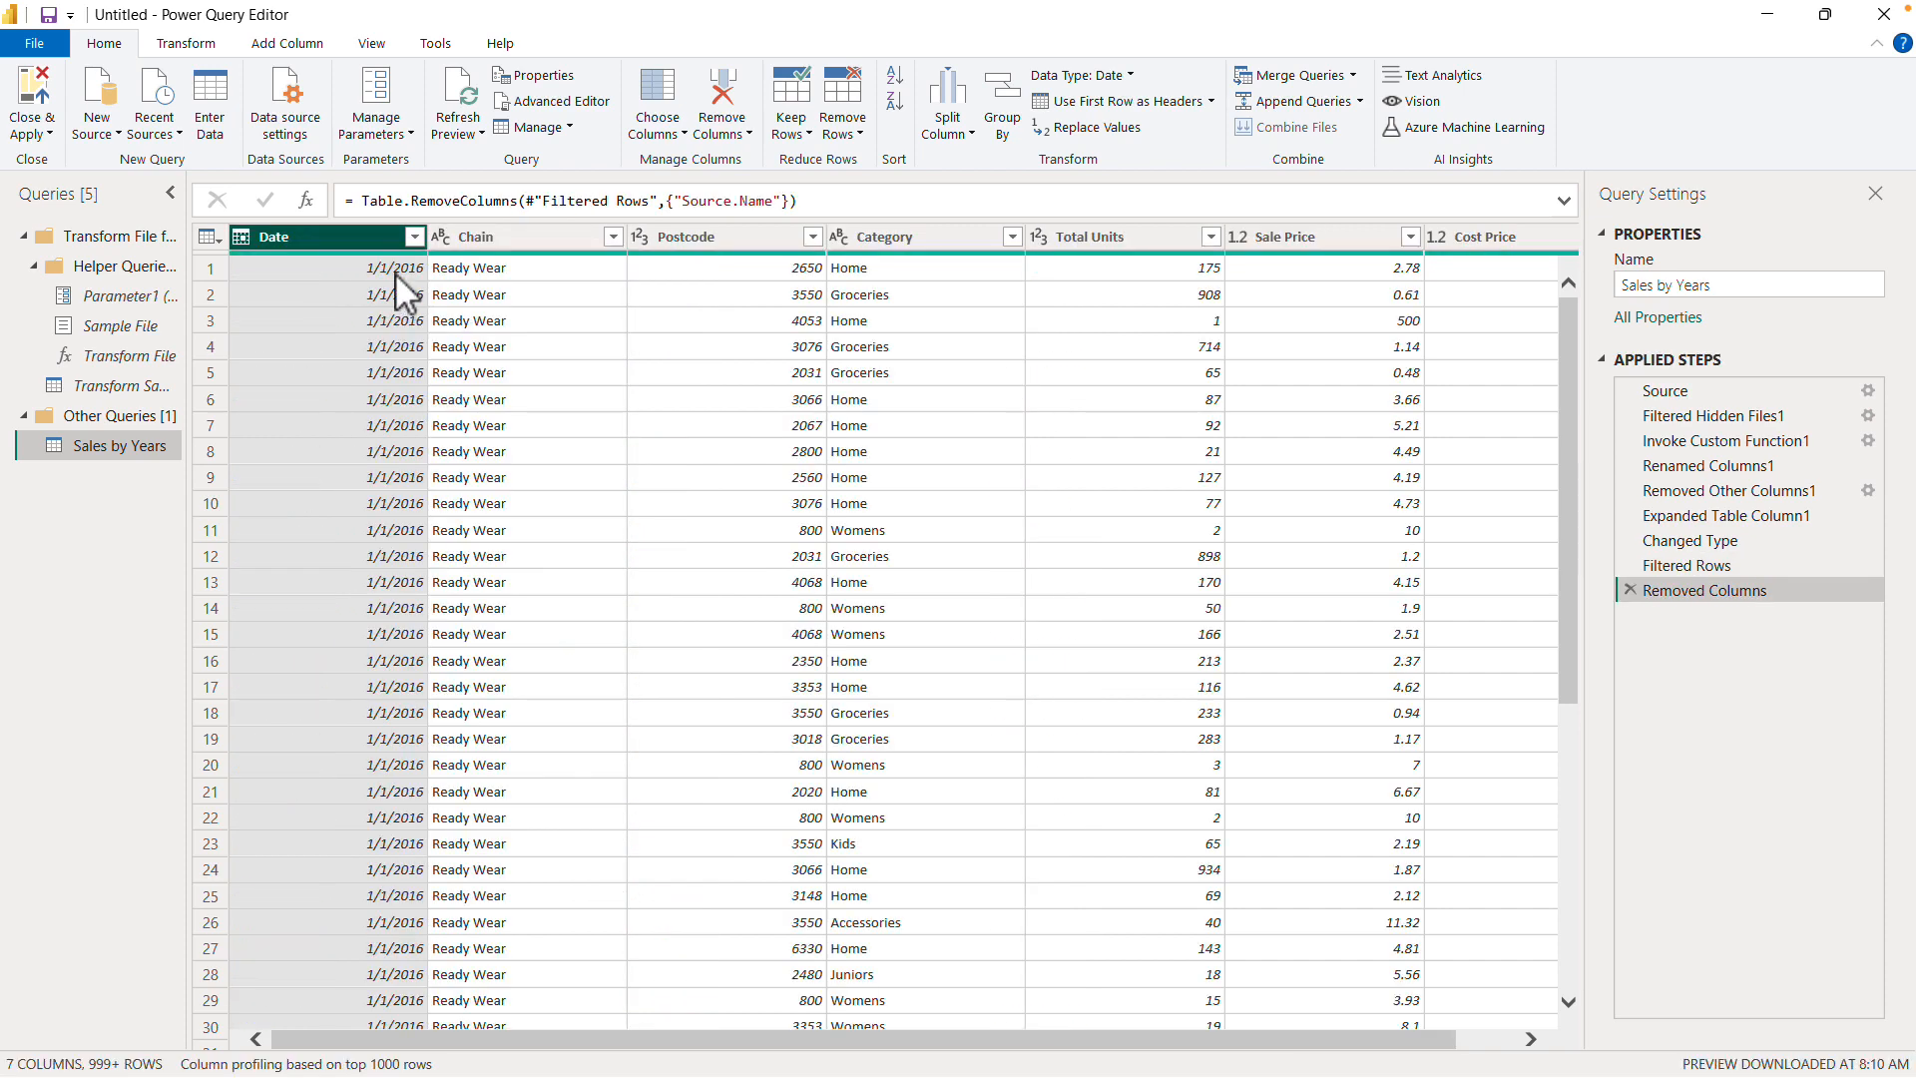
{"action": "left_click", "coordinate": [1631, 589]}
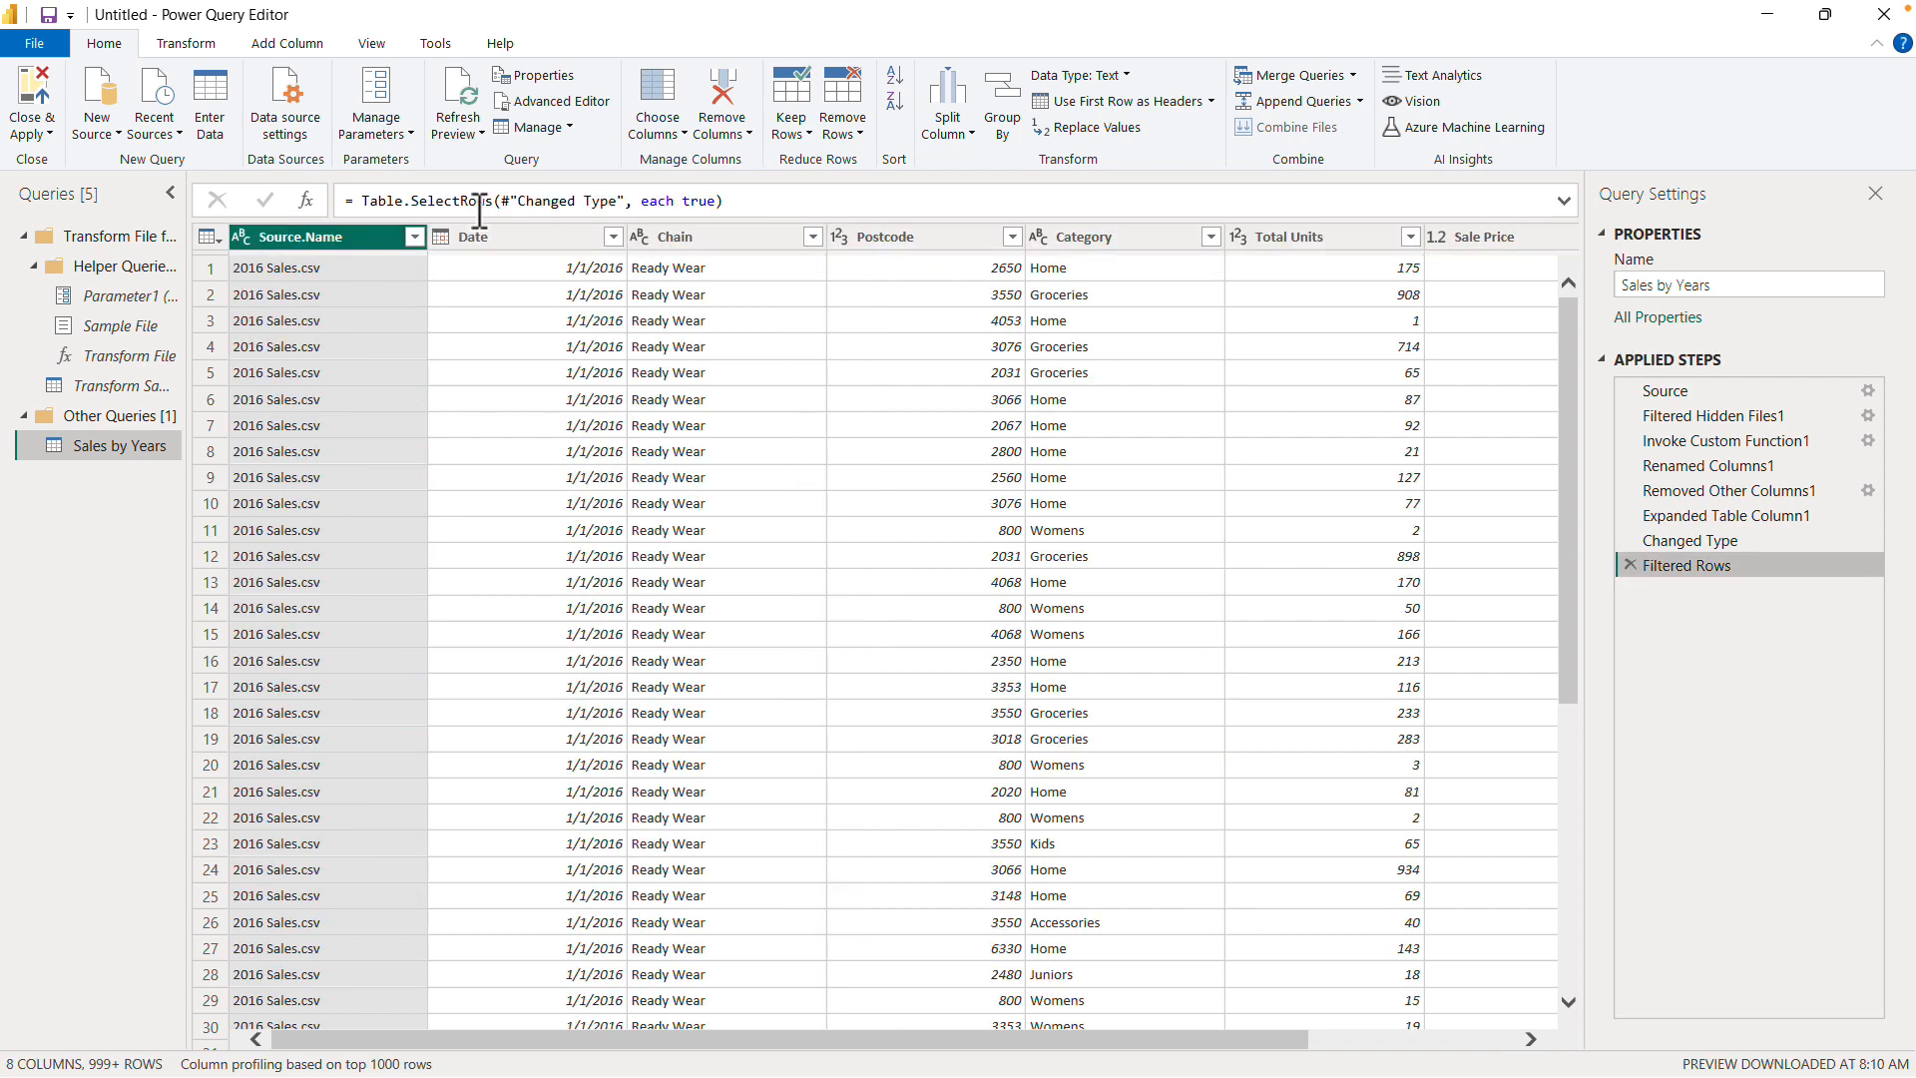
- Keep only the columns from Date through Cost Price with Remove Other Columns
{"action": "key", "text": "shift+Right"}
{"action": "key", "text": "shift+Right"}
{"action": "key", "text": "shift+Right"}
{"action": "key", "text": "shift+Right"}
{"action": "key", "text": "shift+Right"}
{"action": "key", "text": "shift+Right"}
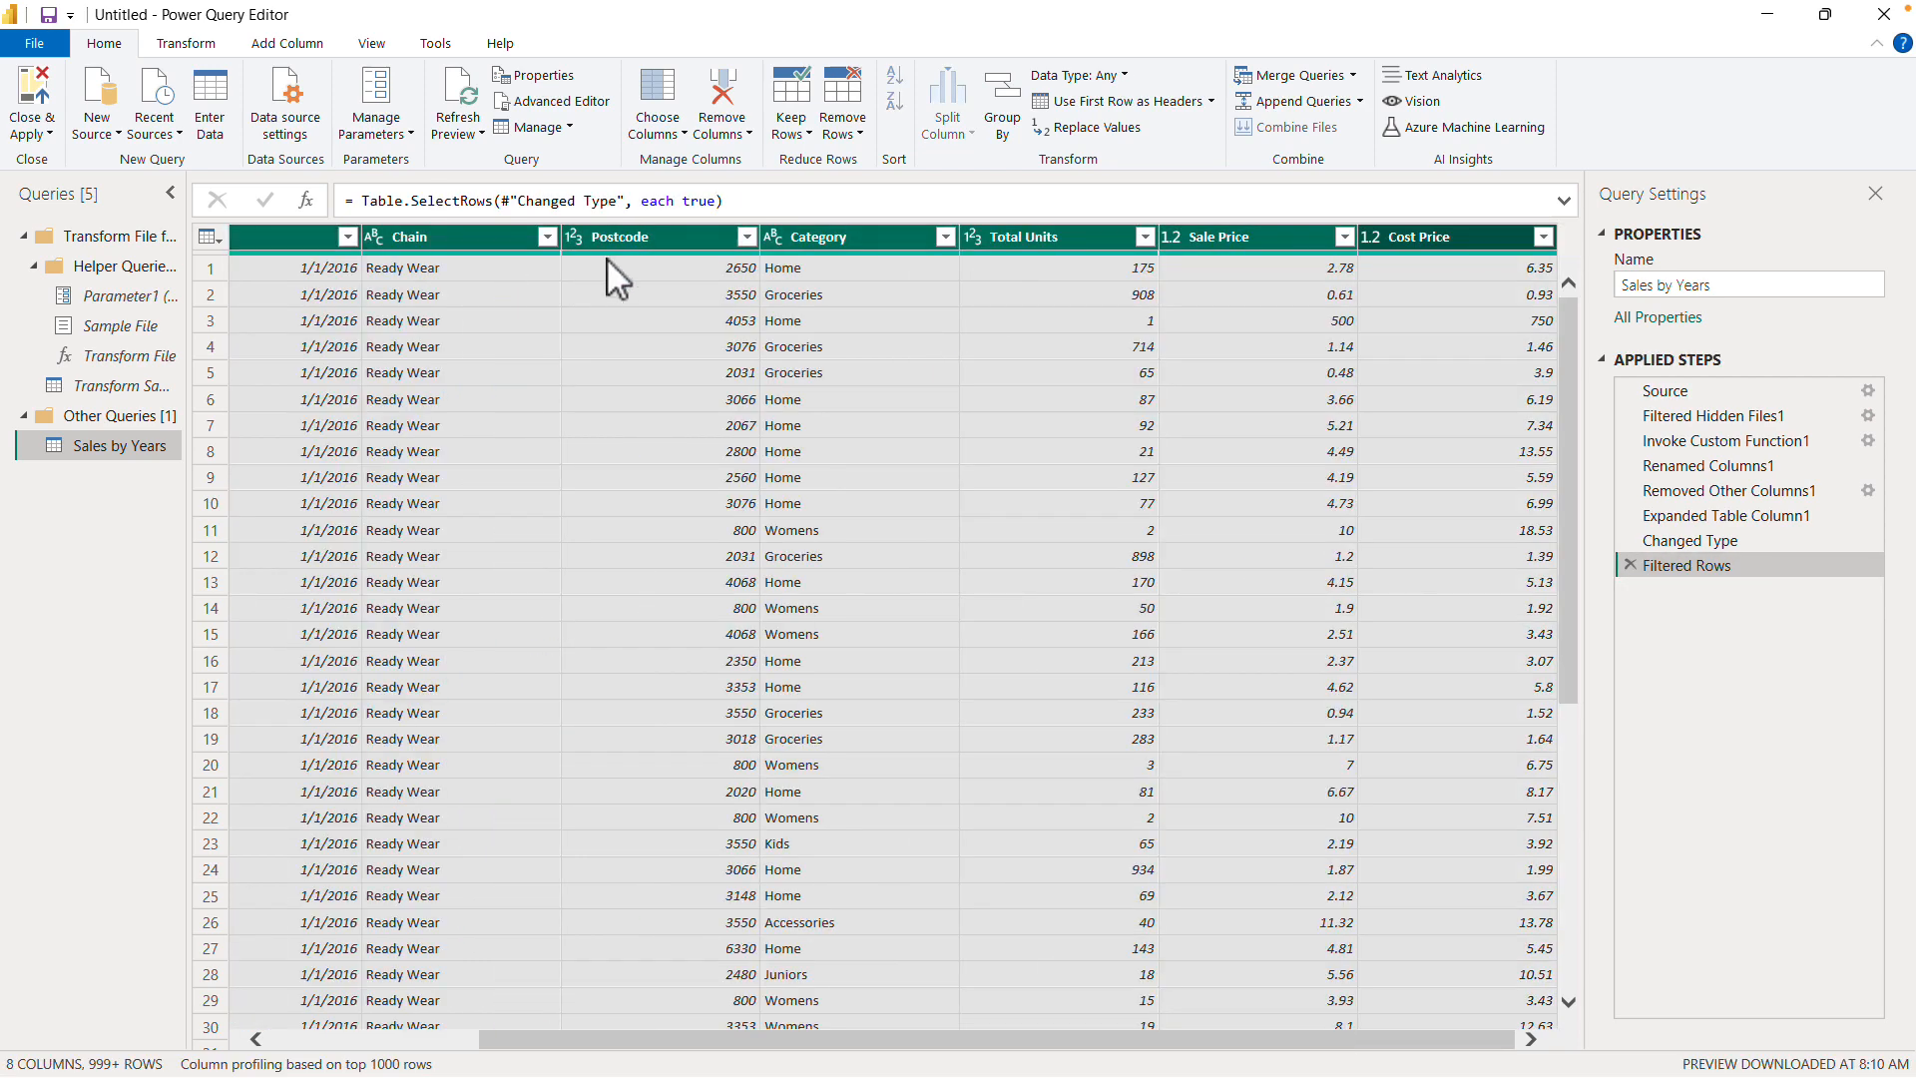
{"action": "right_click", "coordinate": [864, 243]}
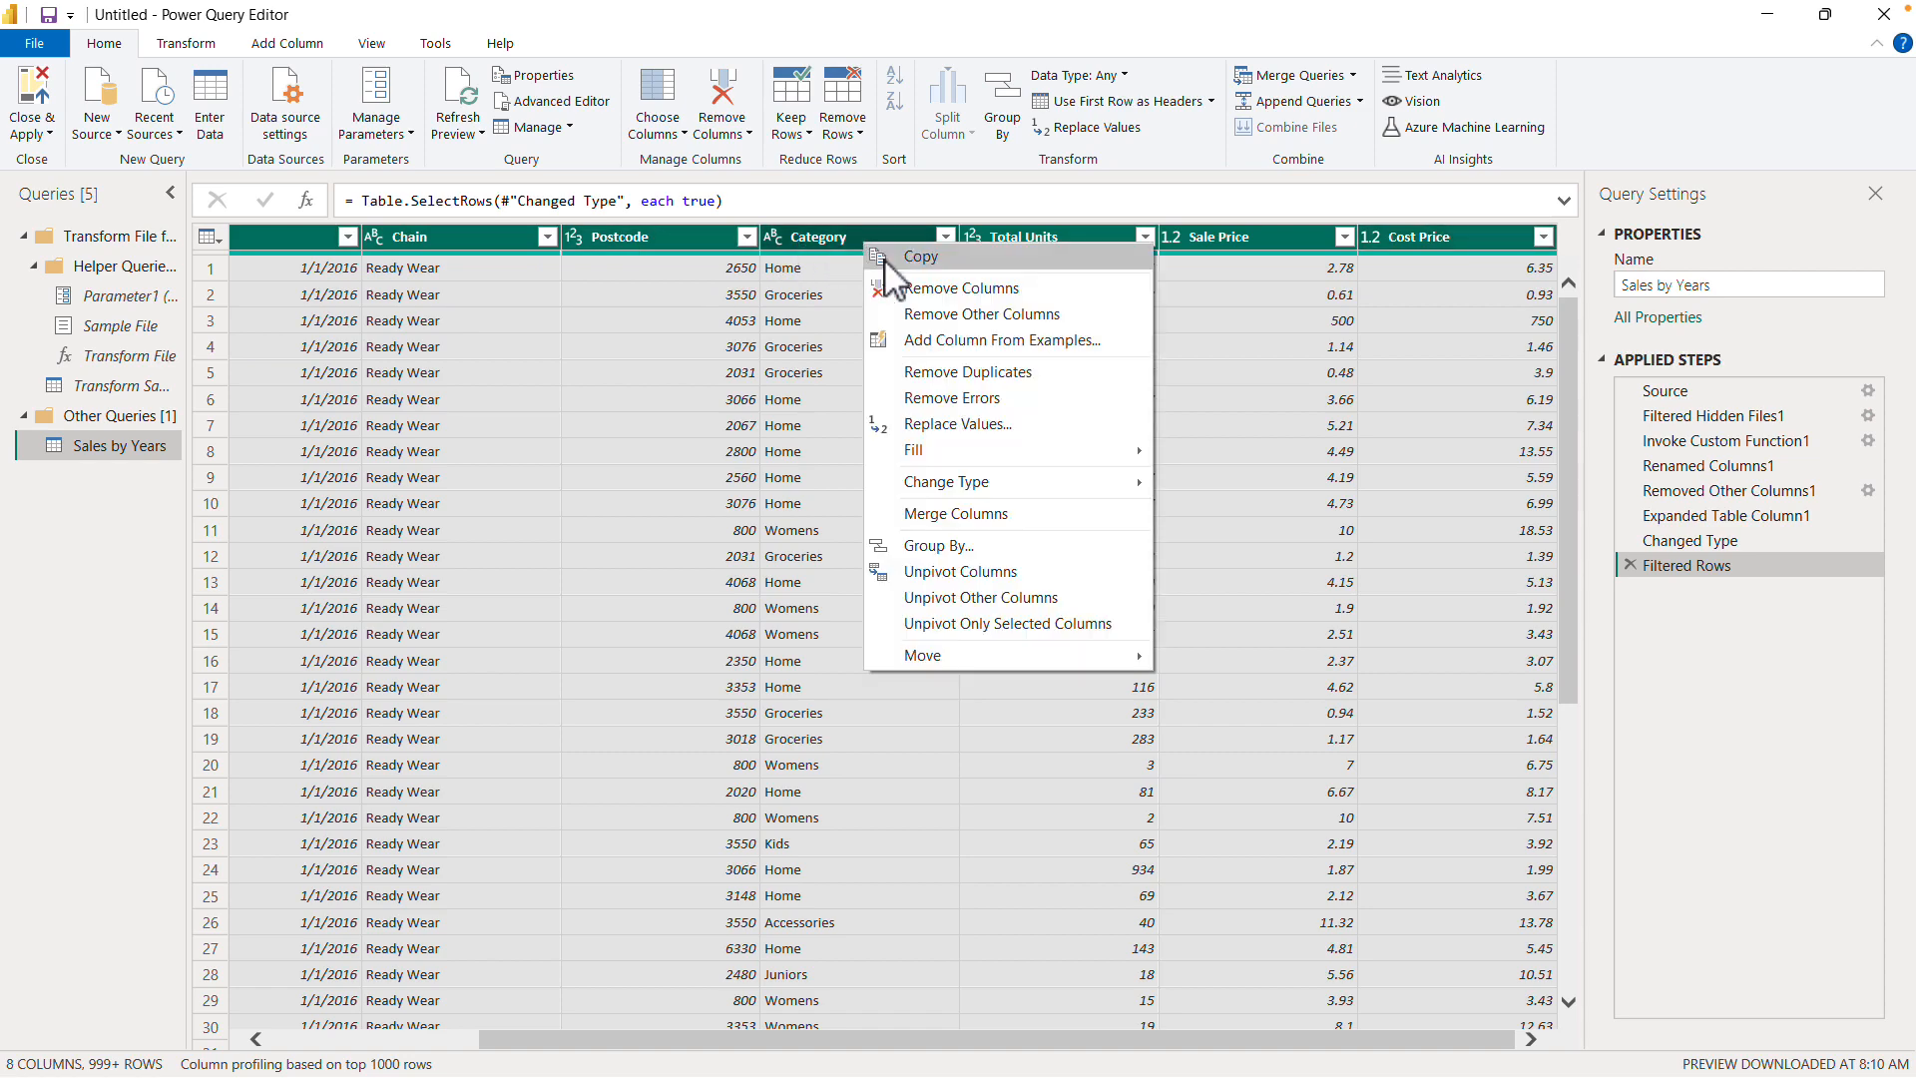
{"action": "left_click", "coordinate": [973, 313]}
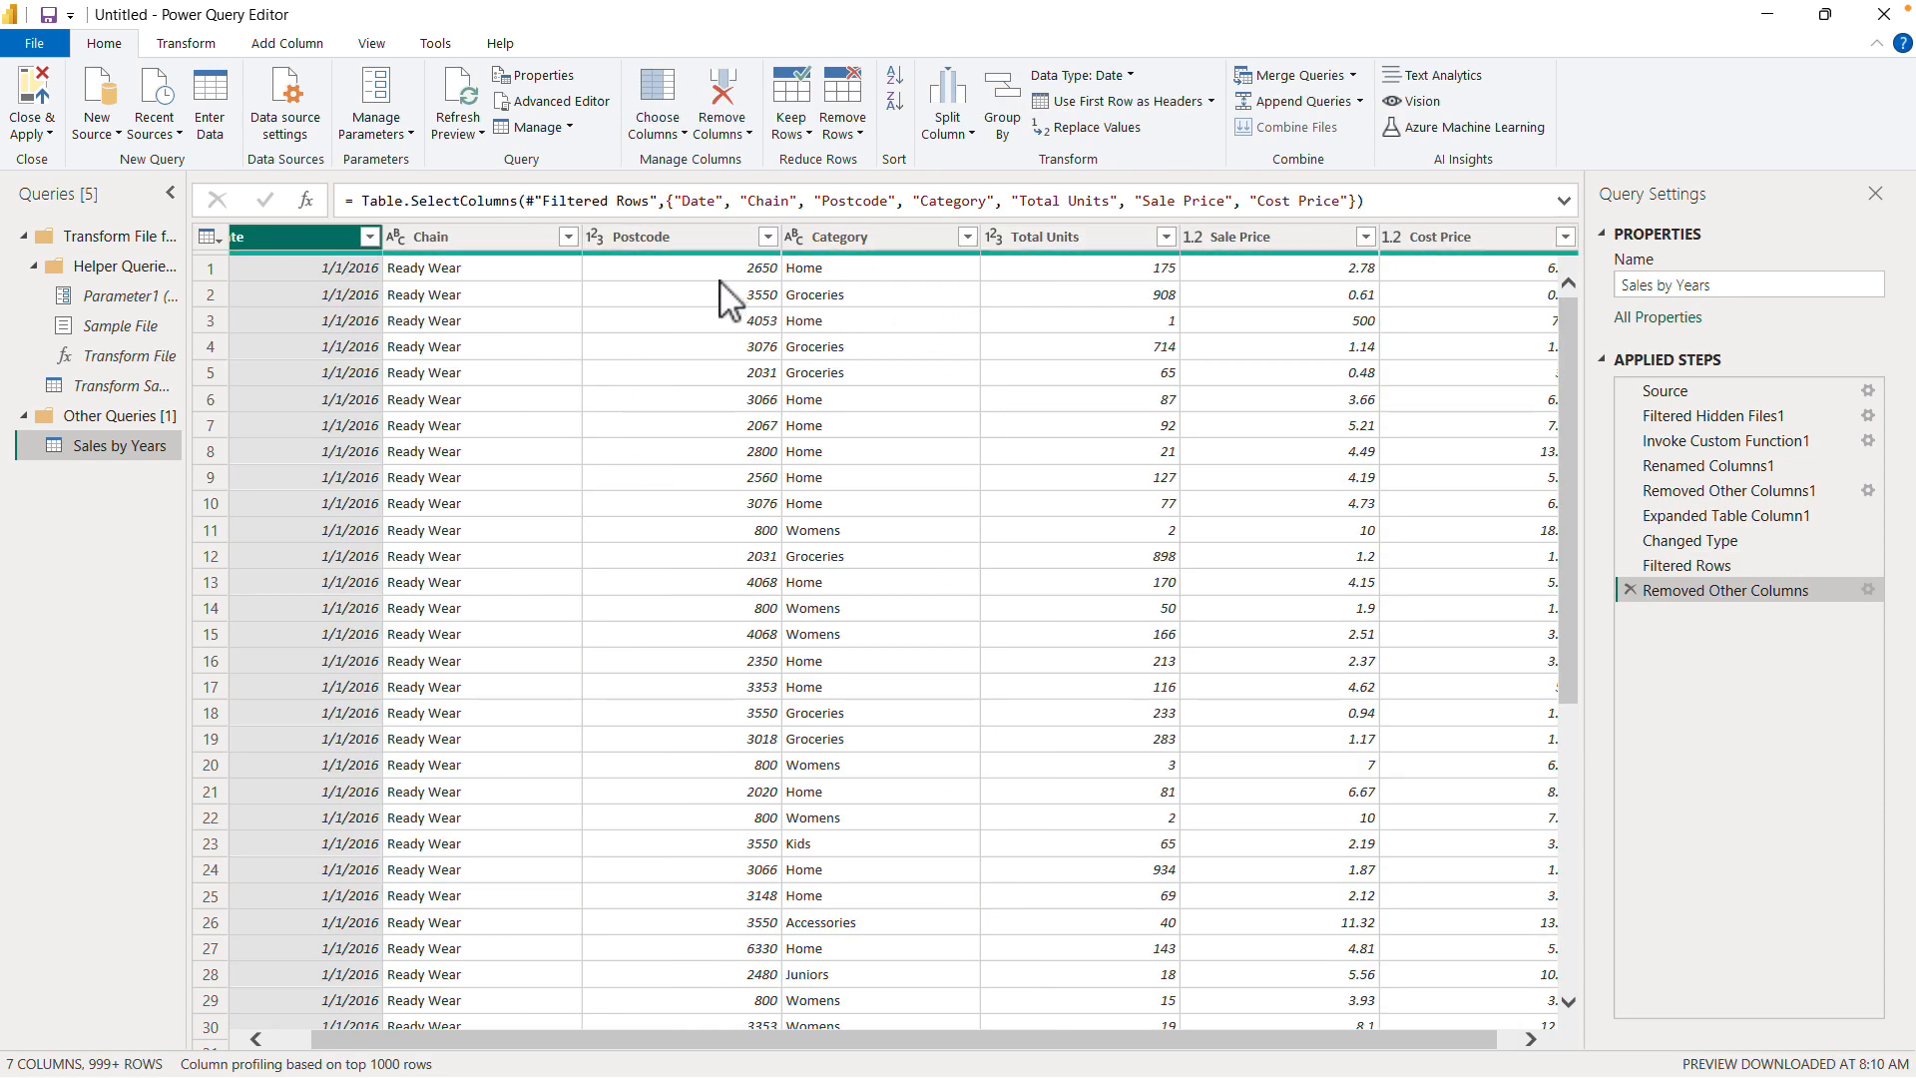